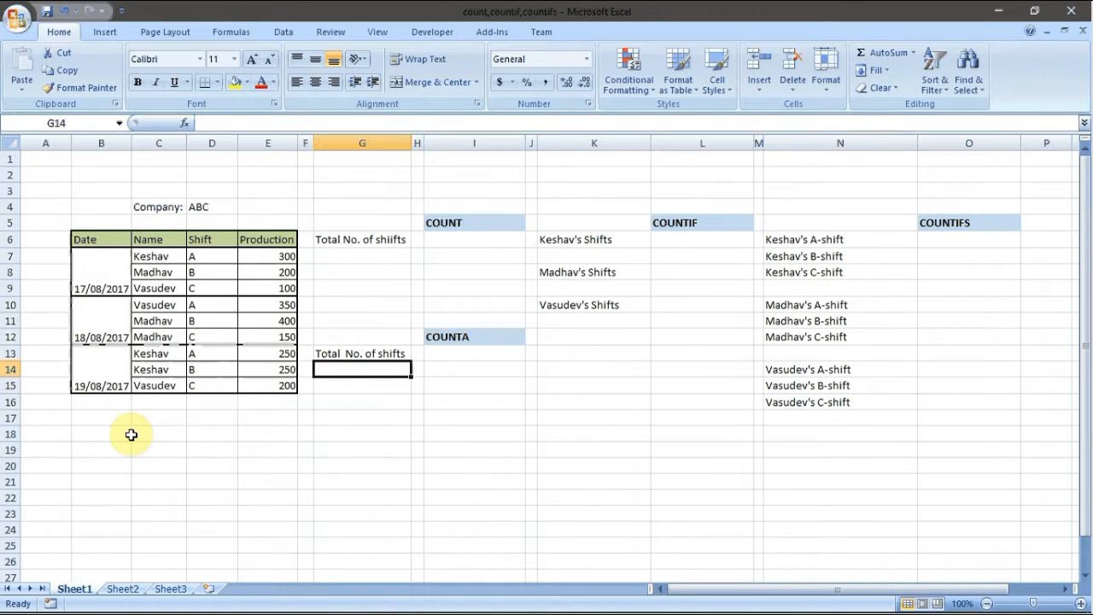
Try to count the total shifts in cell I6 with a COUNT formula over the Shift entries D7:D15
click(475, 244)
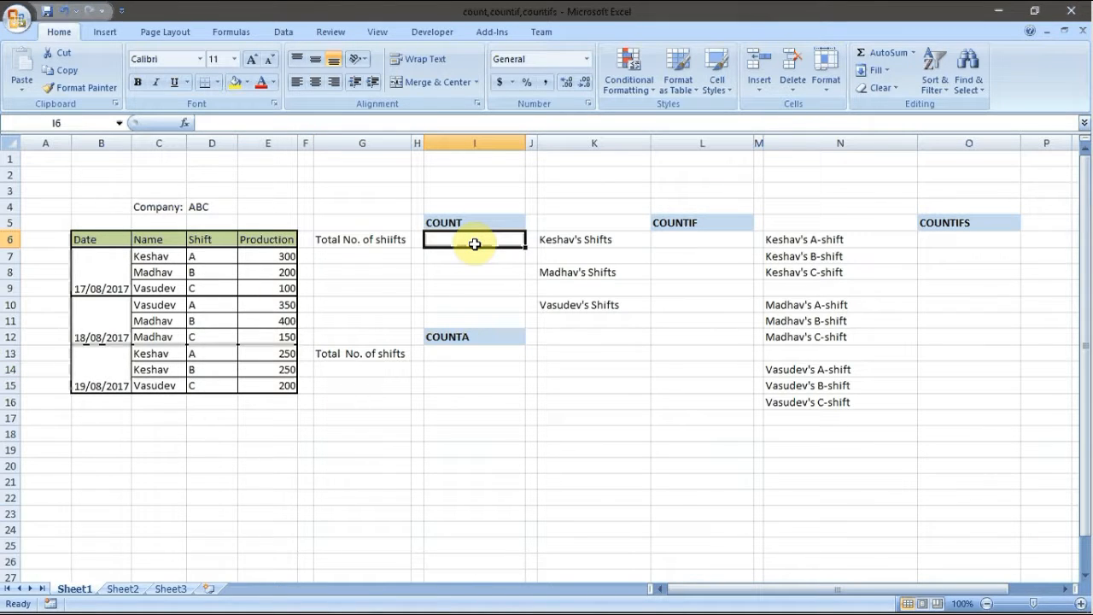
text(=coun)
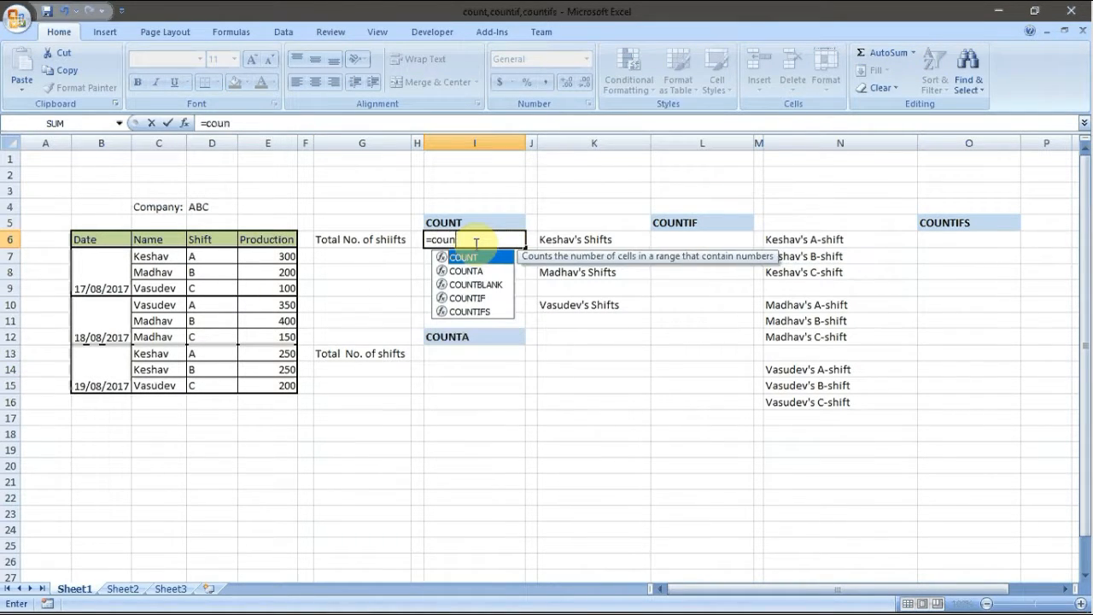
text(t)
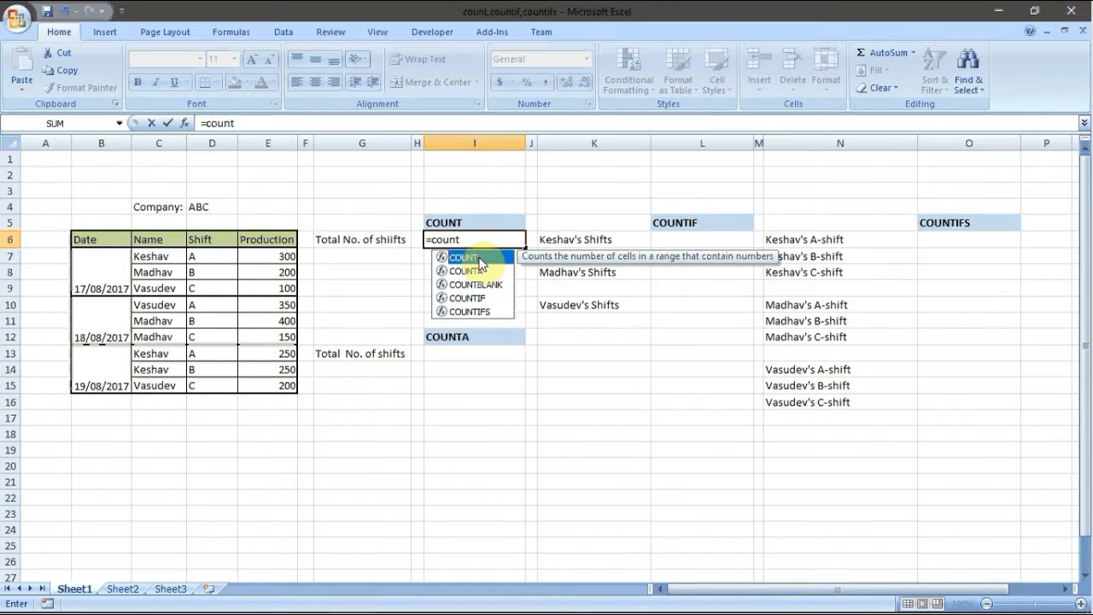
text(()
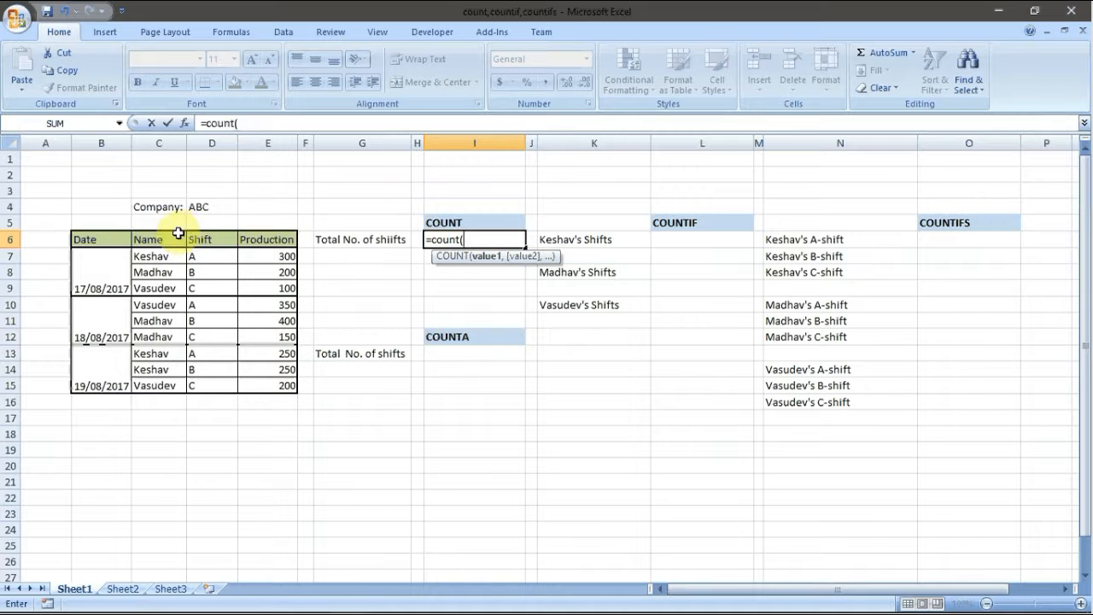
drag(198, 252, 209, 384)
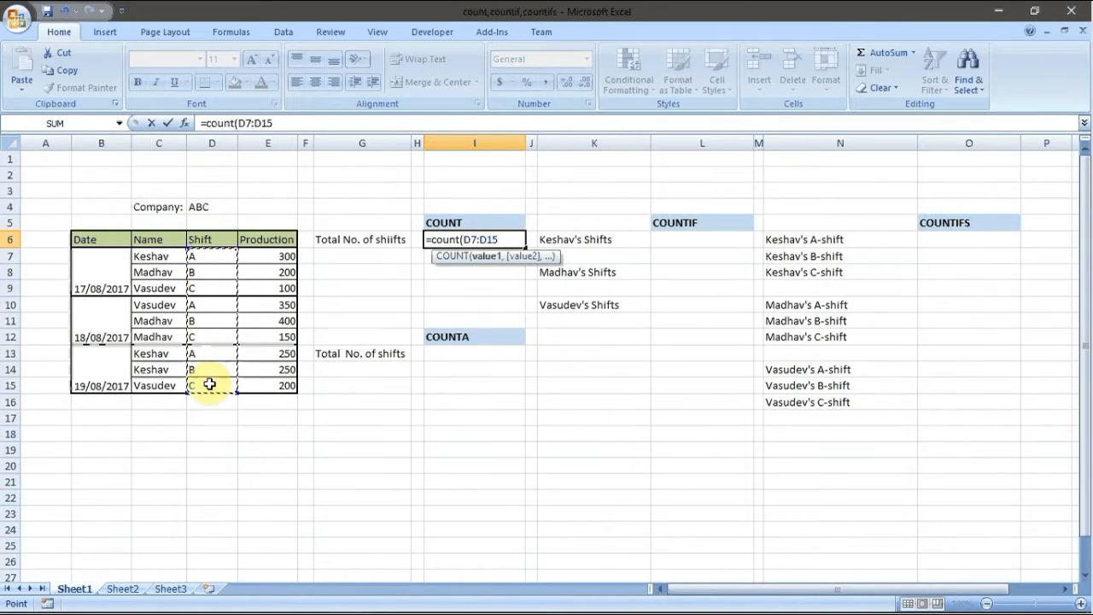
text())
key(Return)
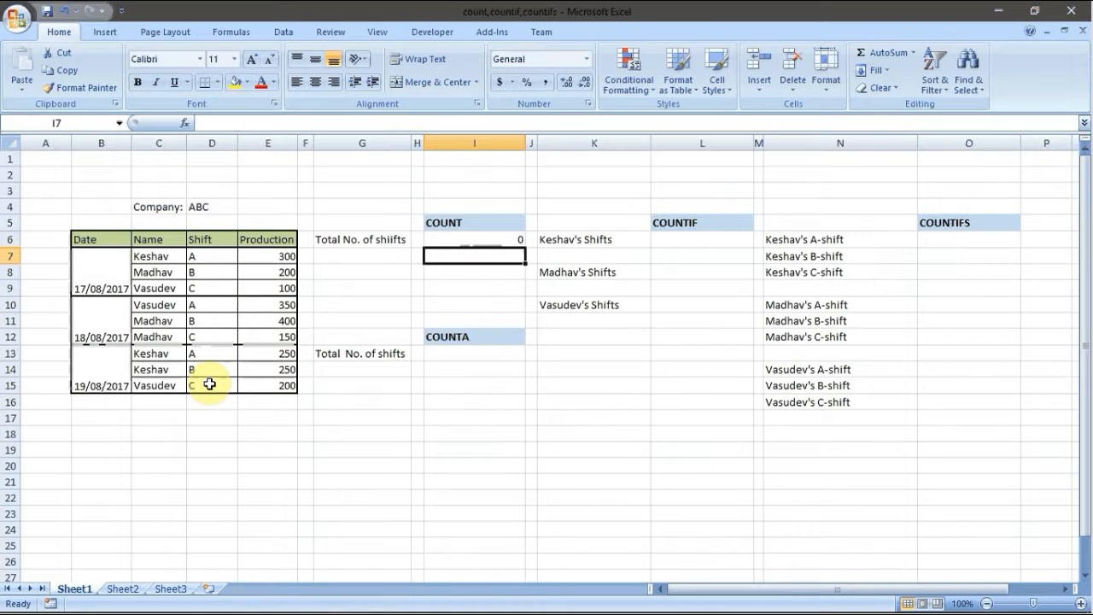
Replace the formula in cell I6 with =COUNT(E7:E15) to count the shifts from the Production figures
click(504, 240)
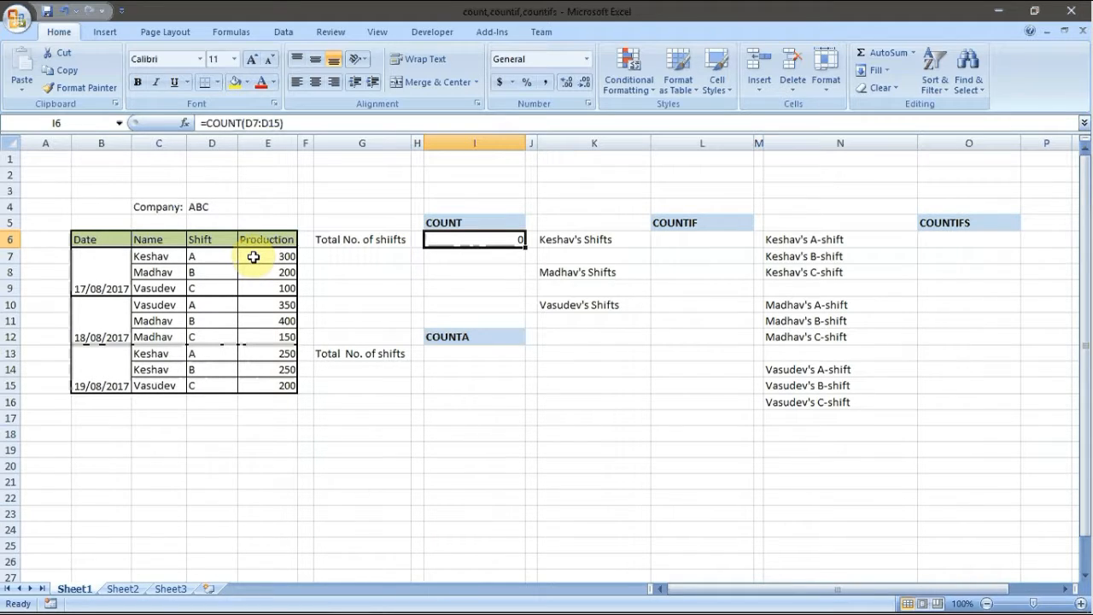
text(=)
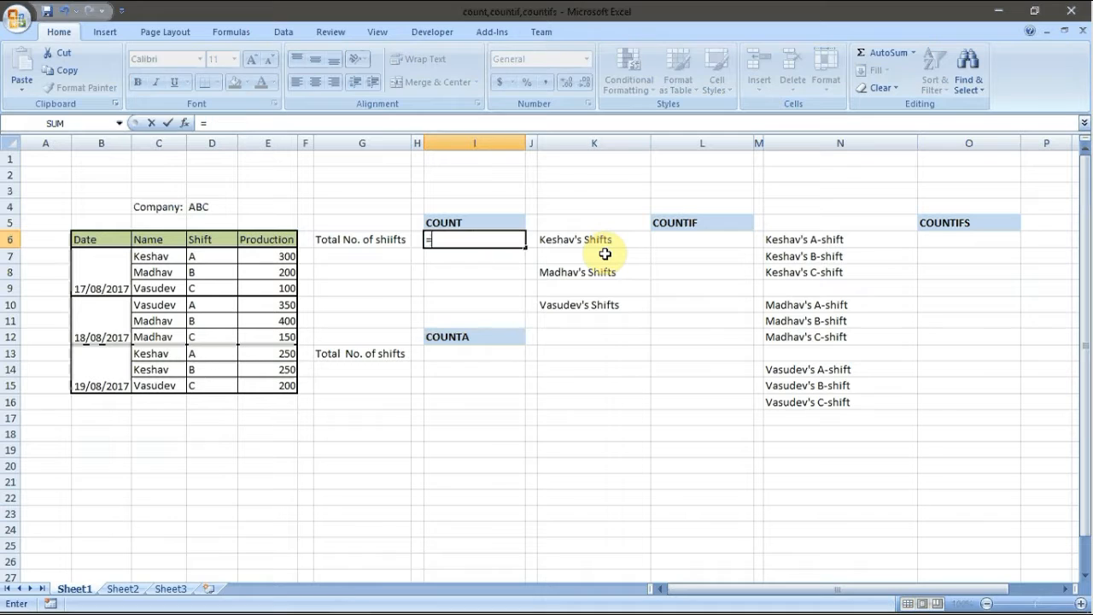
text(count)
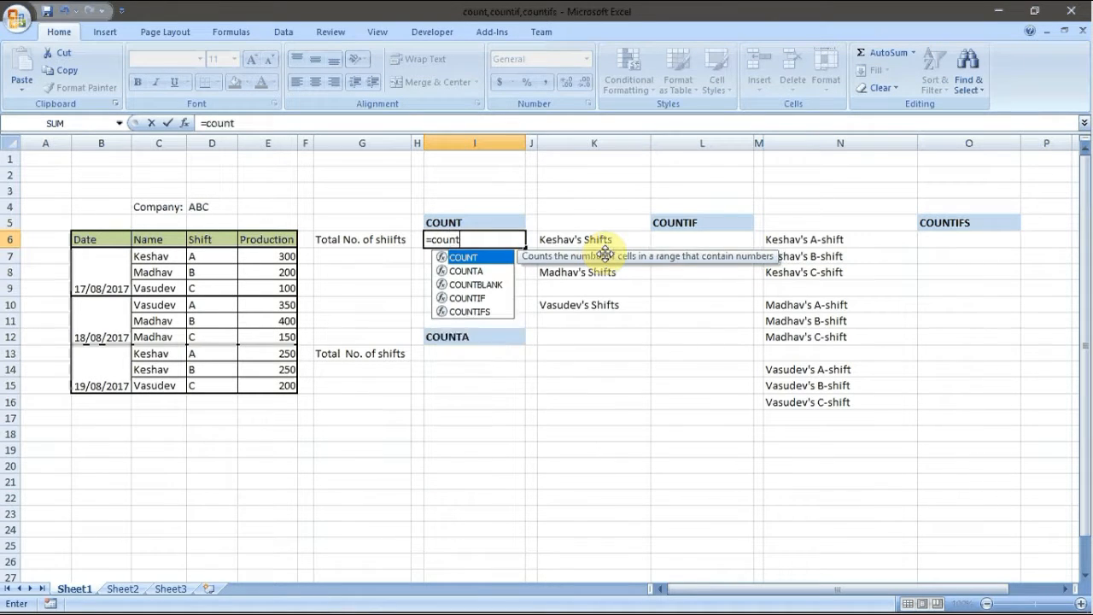
text(()
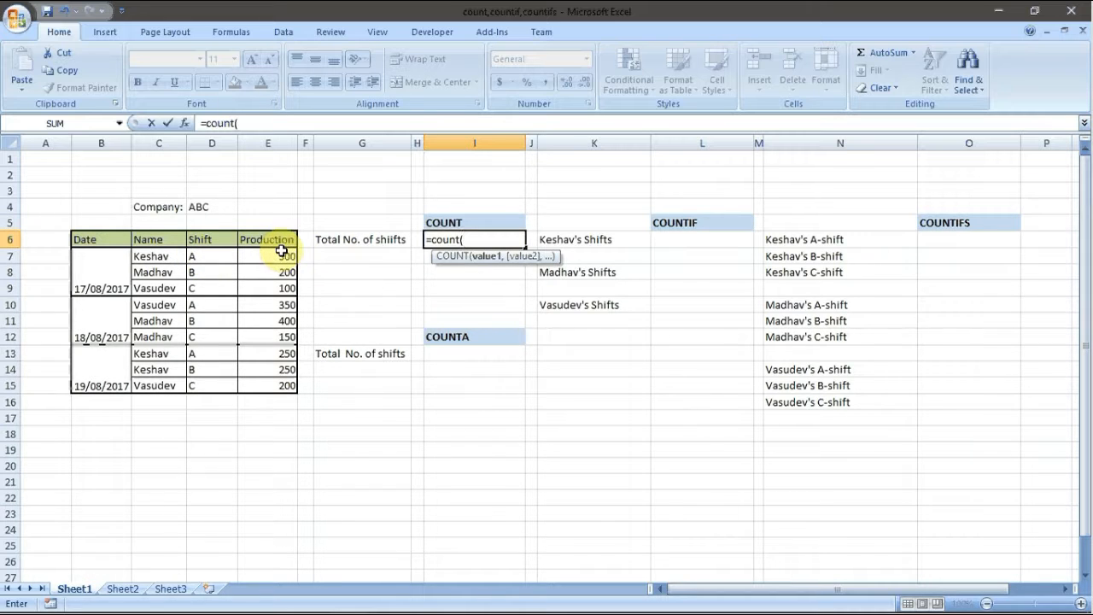
drag(282, 251, 281, 385)
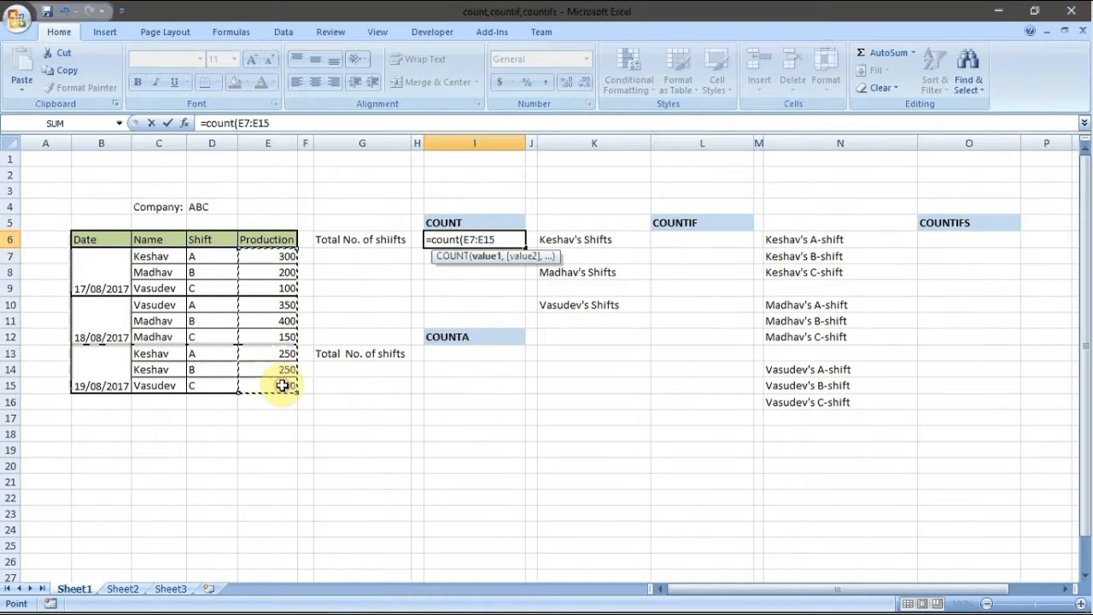
text())
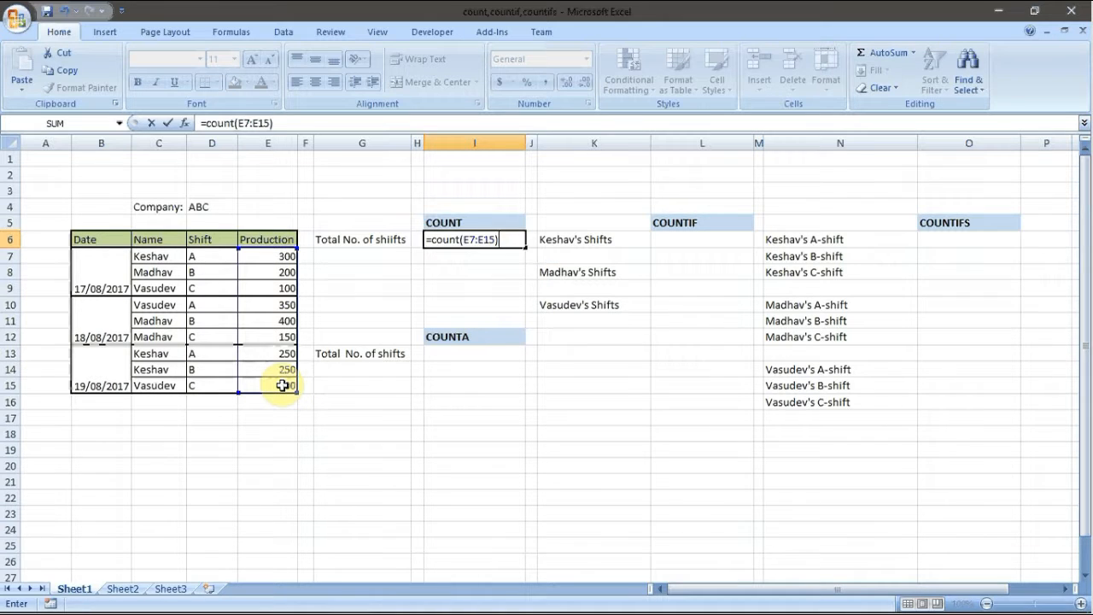
key(Return)
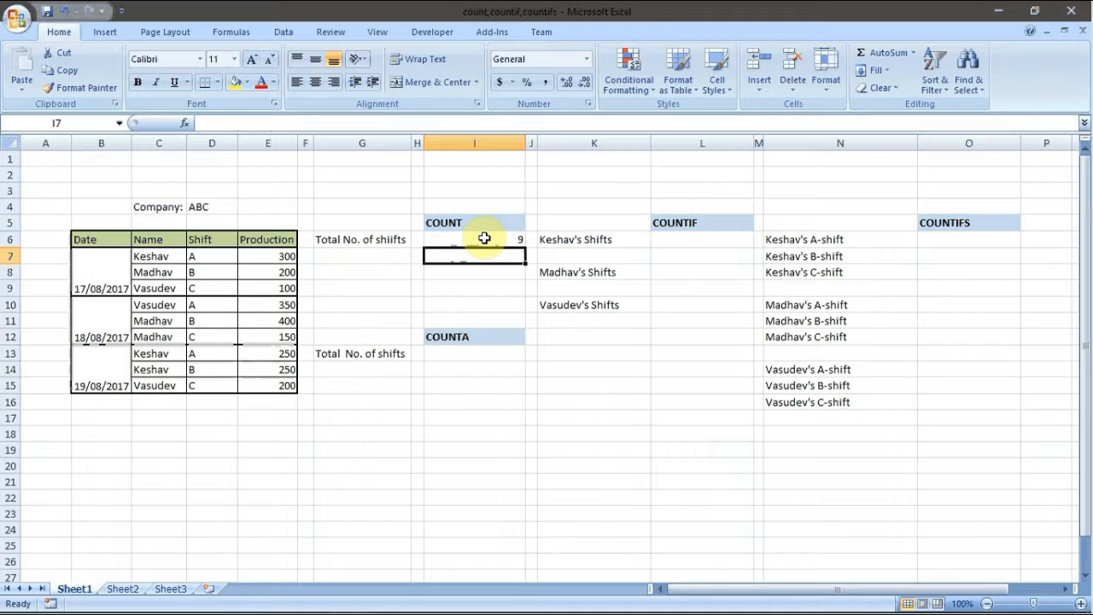
click(484, 238)
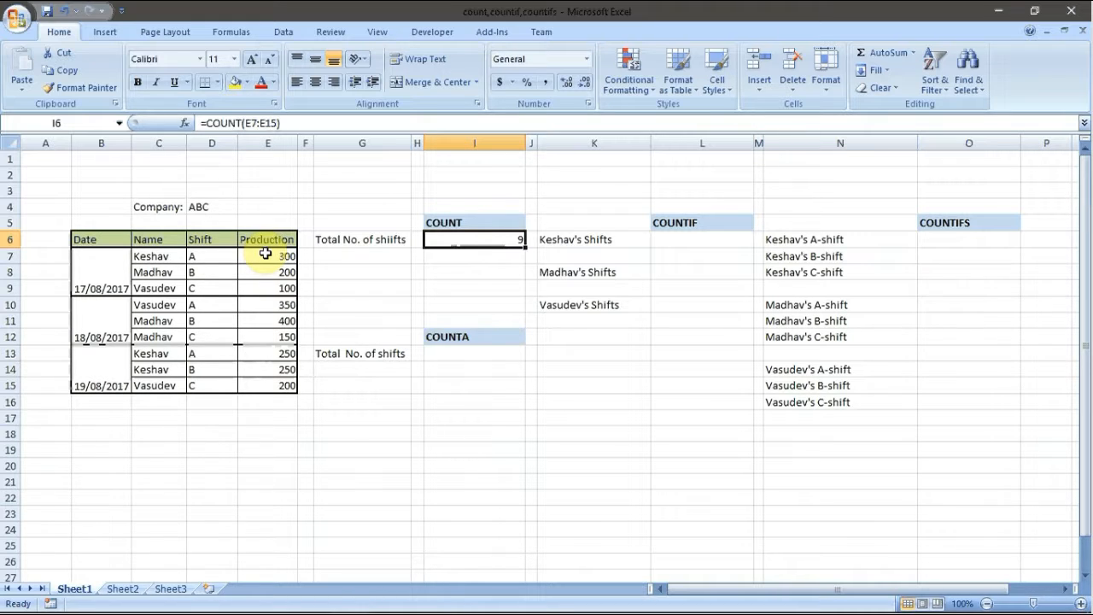
Count the total shifts in cell I13 under COUNTA with the formula =COUNTA(D7:D15)
click(453, 352)
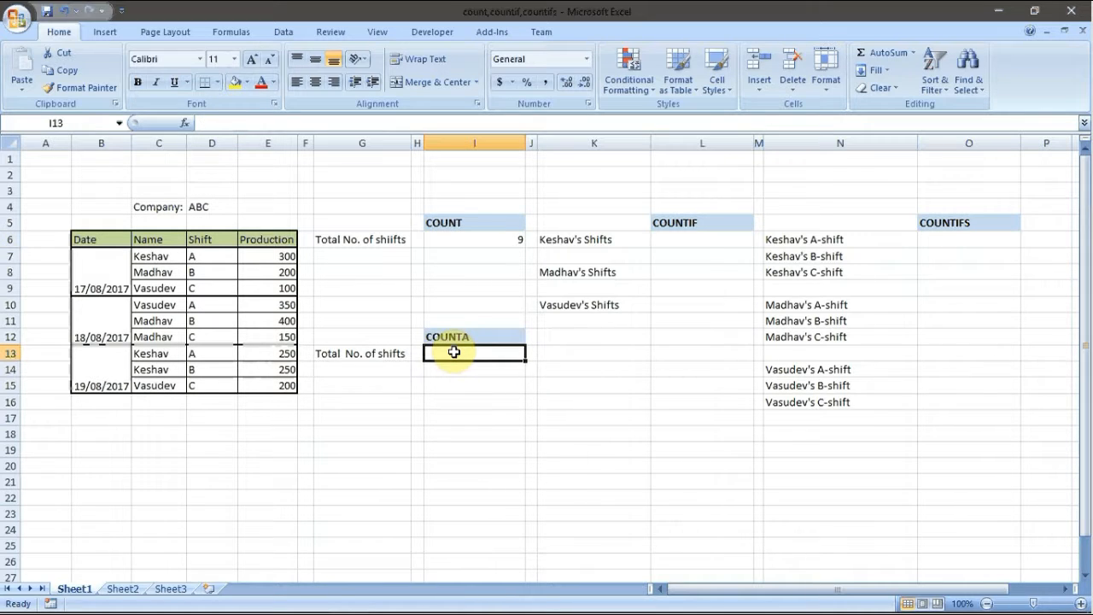
text(=)
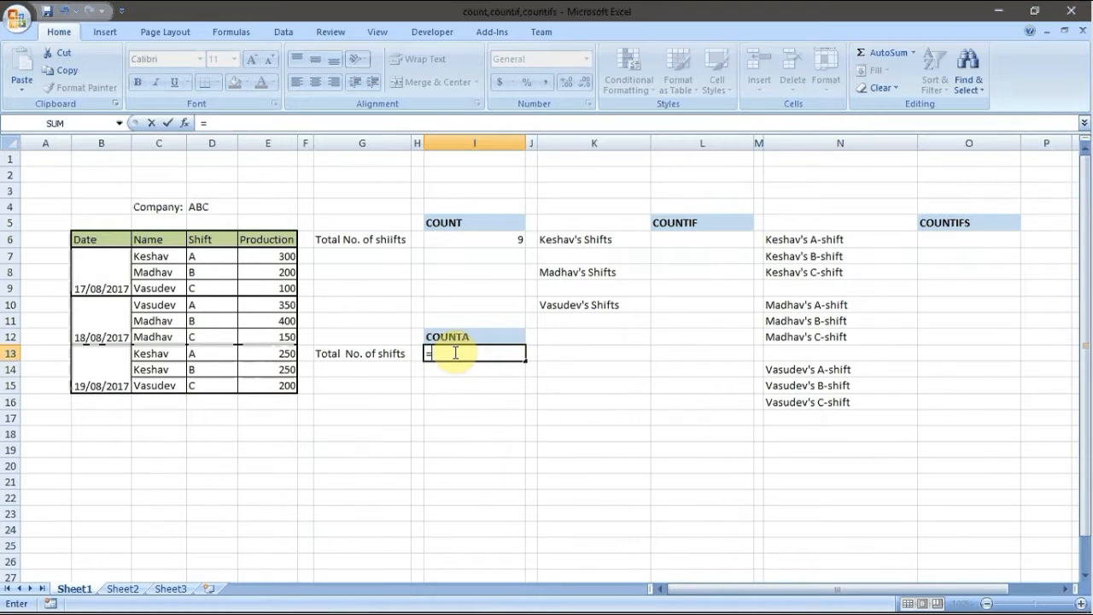
text(count)
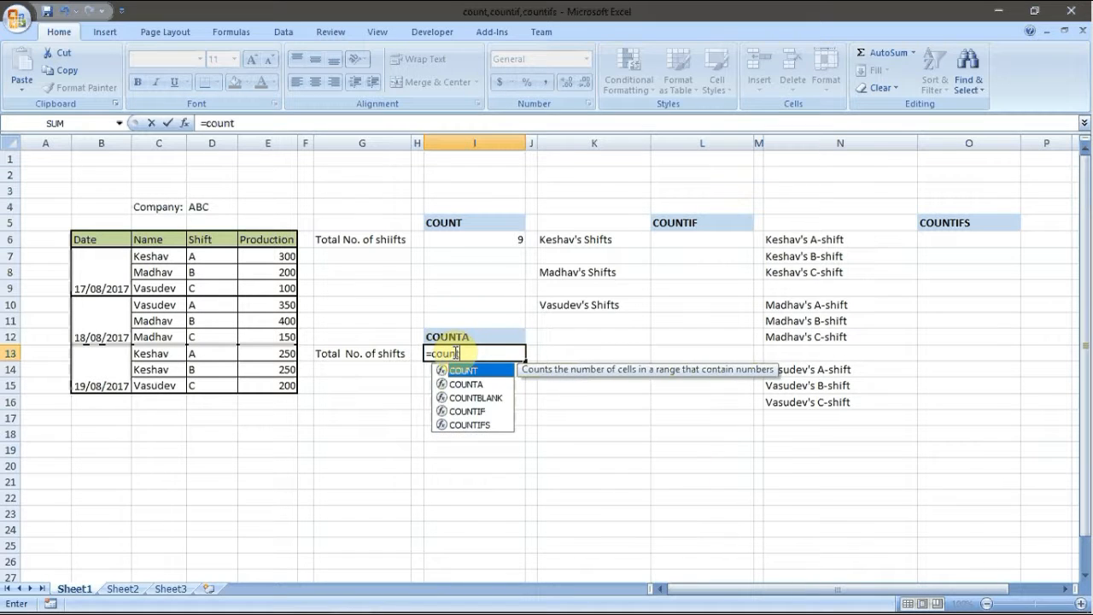
text(a()
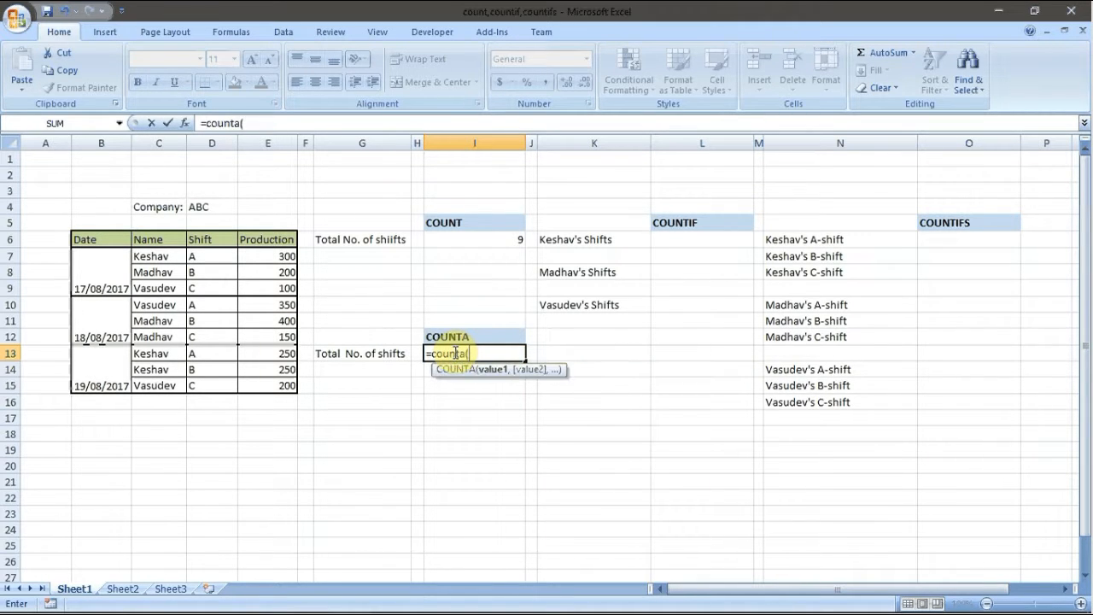
drag(226, 253, 227, 384)
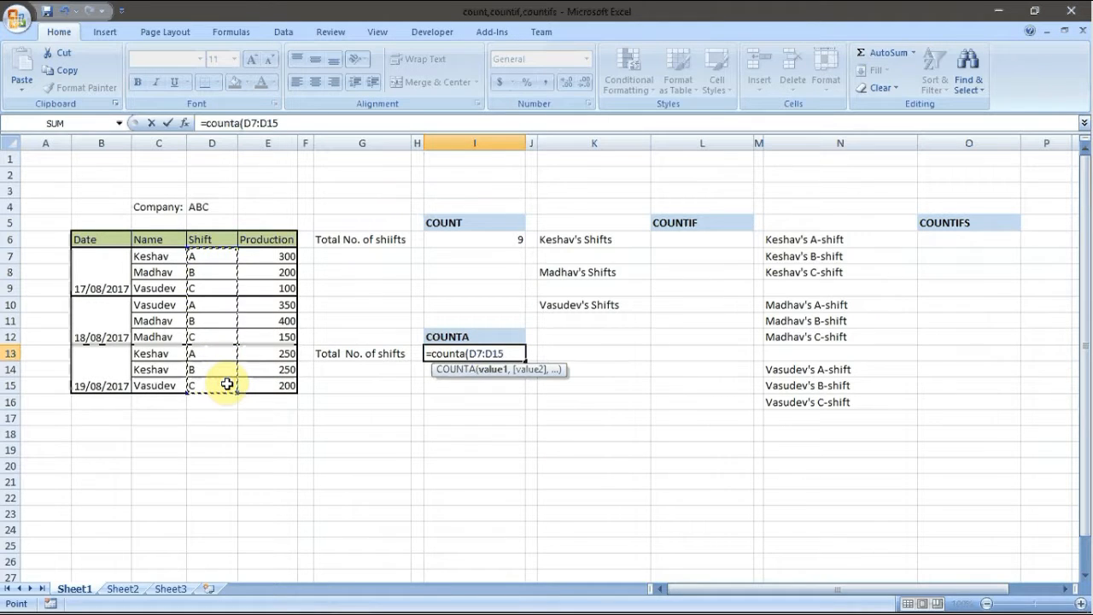
text())
key(Return)
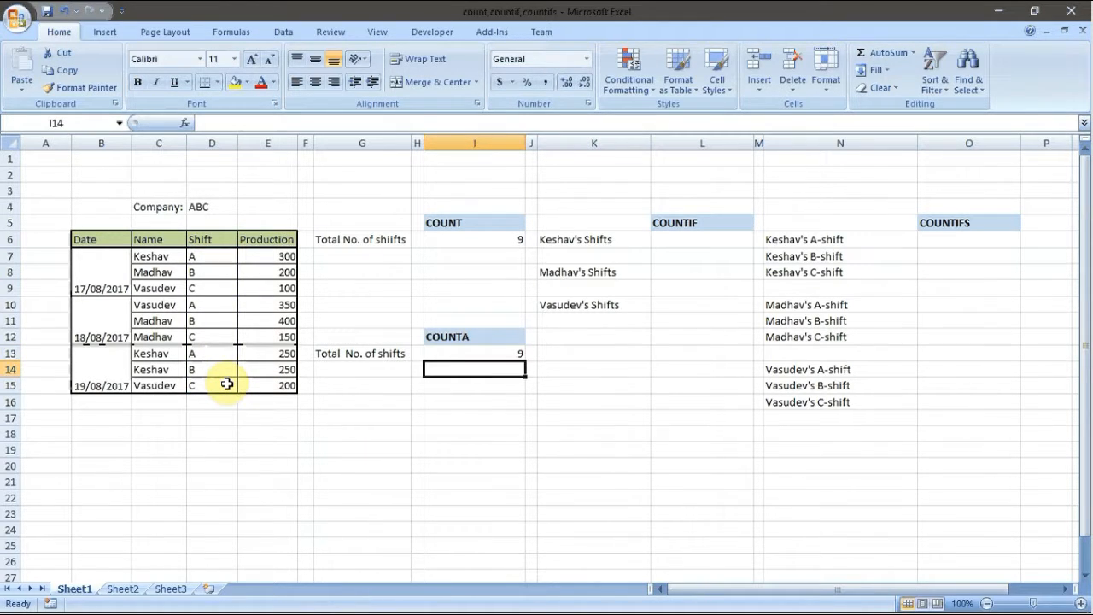
click(473, 354)
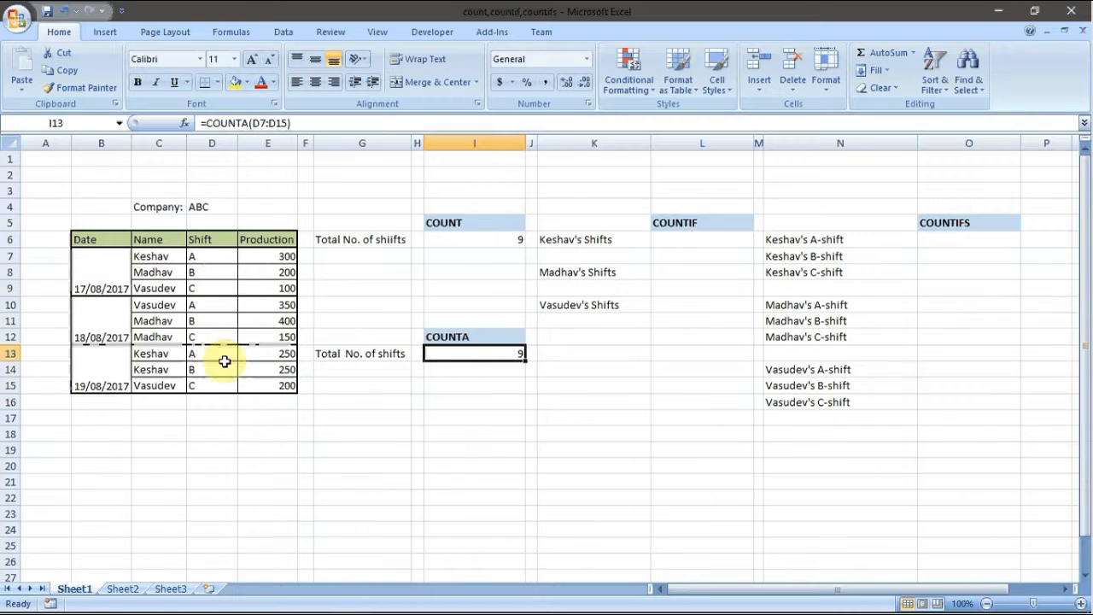
Clear the shift entry in cell D11 to test the COUNTA formula, and undo the deletion
click(202, 317)
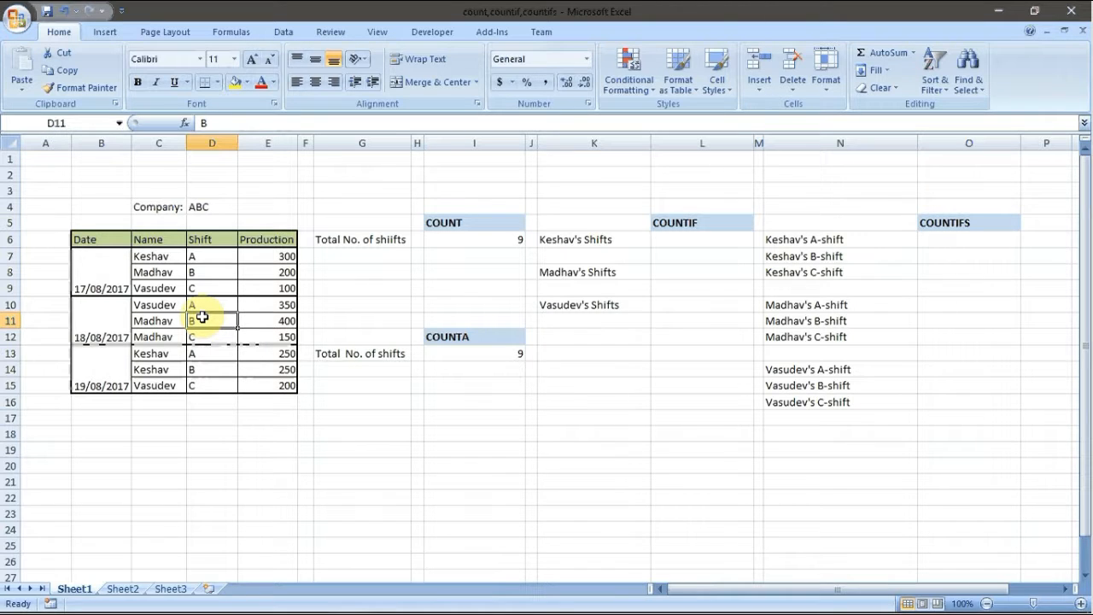
key(Delete)
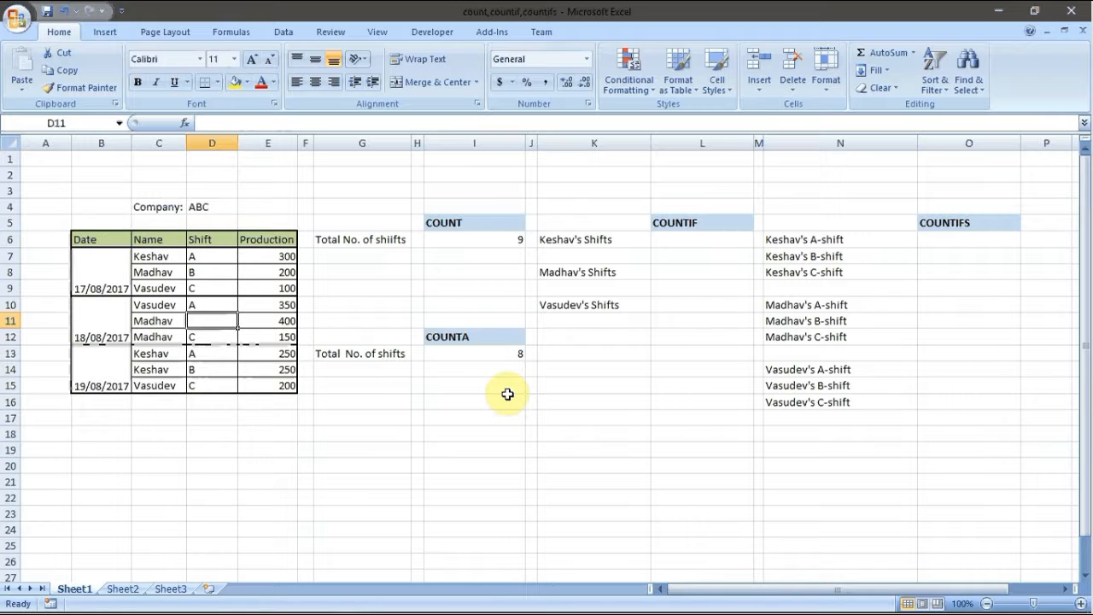
key(ctrl+z)
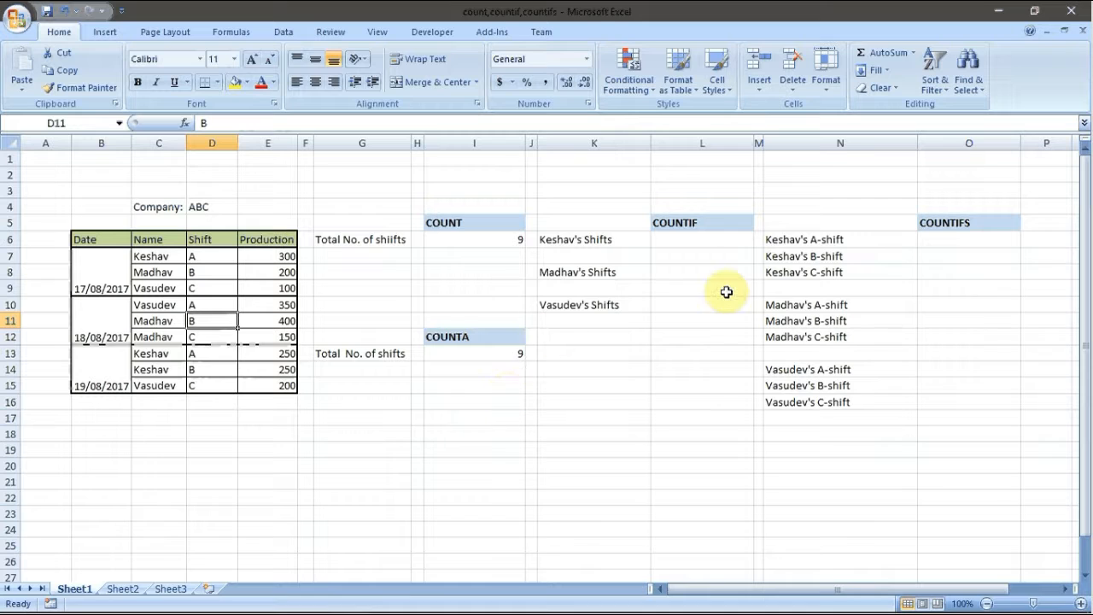
Enter a COUNTIF formula in cell L6 over C7:C15 with the first employee's name as criterion, and check the matching cells C7, C13 and C14
click(695, 242)
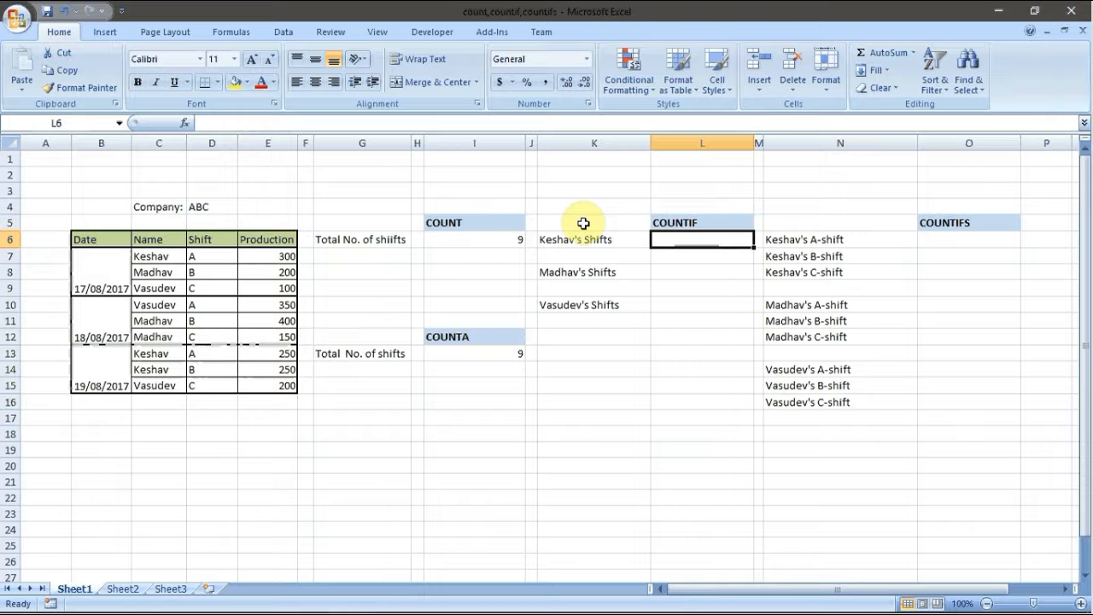
text(=)
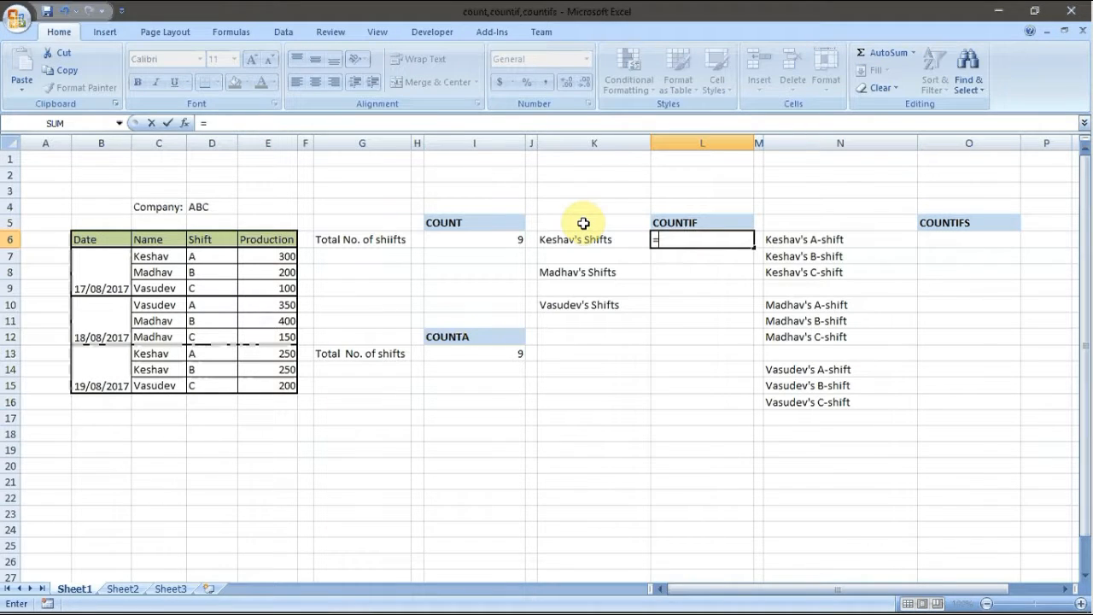
text(count)
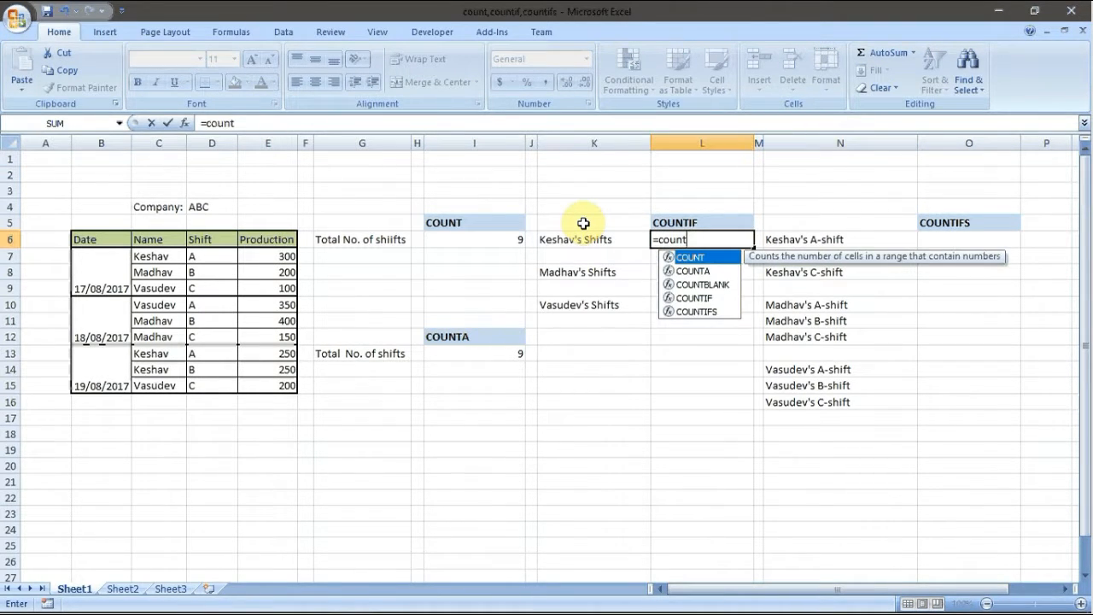
text(if()
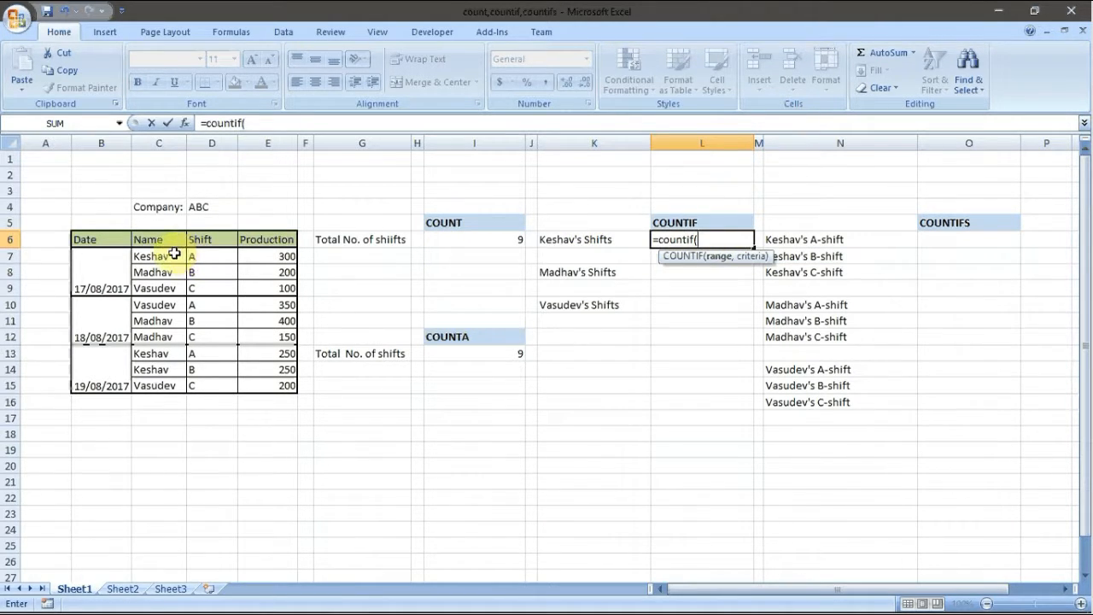
drag(173, 254, 166, 380)
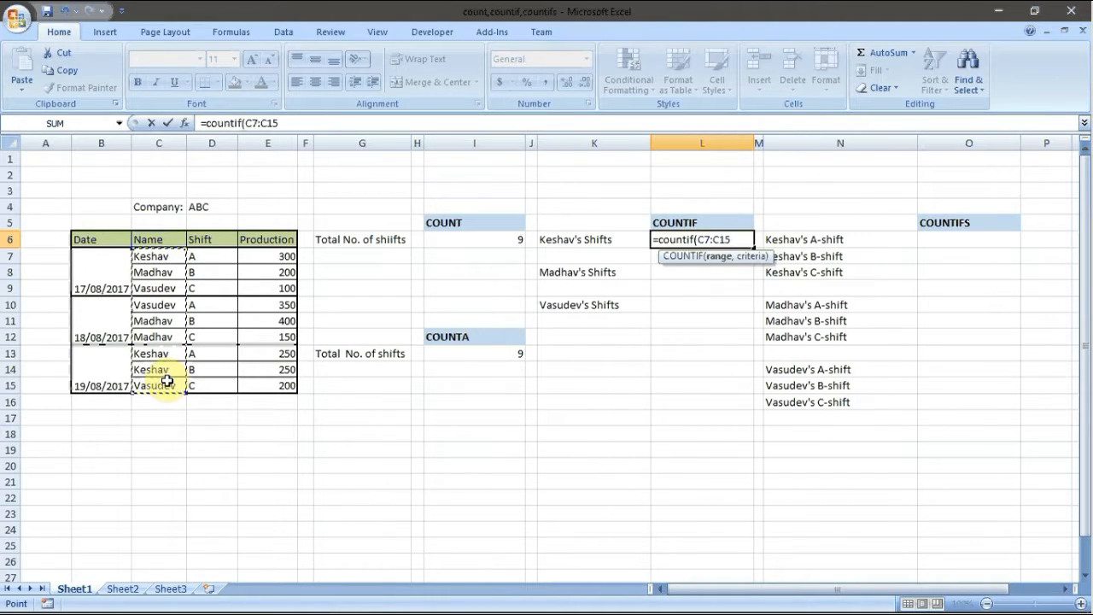
text(,)
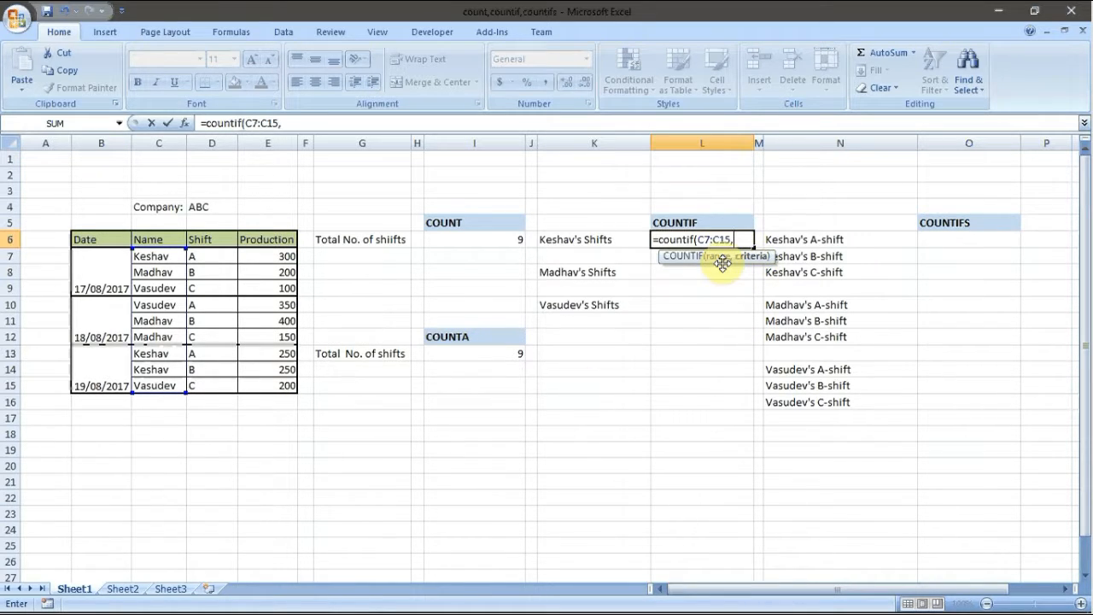
text("Keshav)
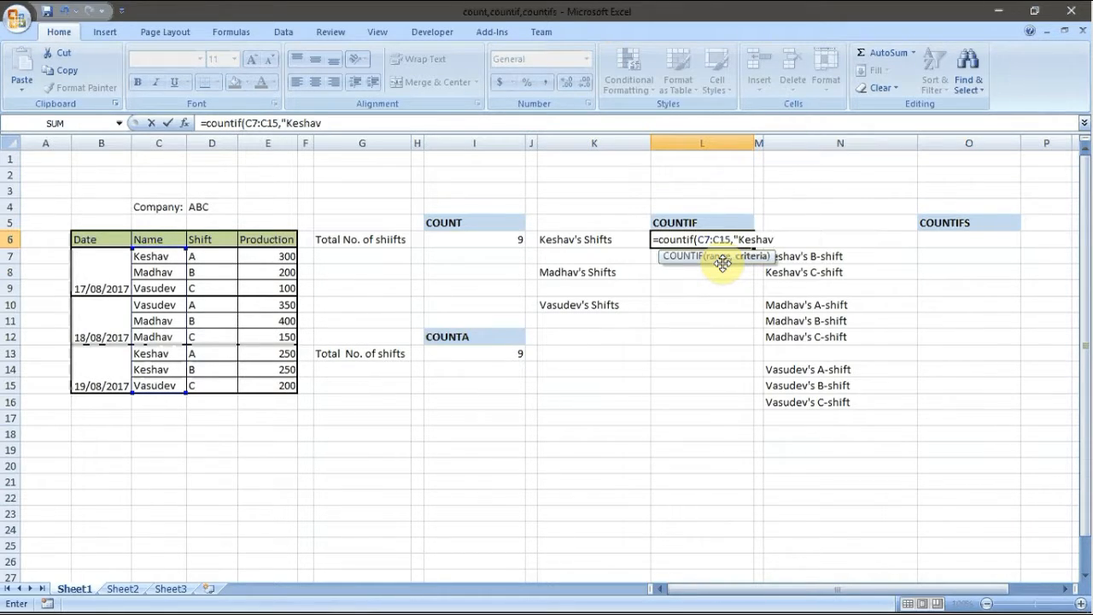
text("))
key(Return)
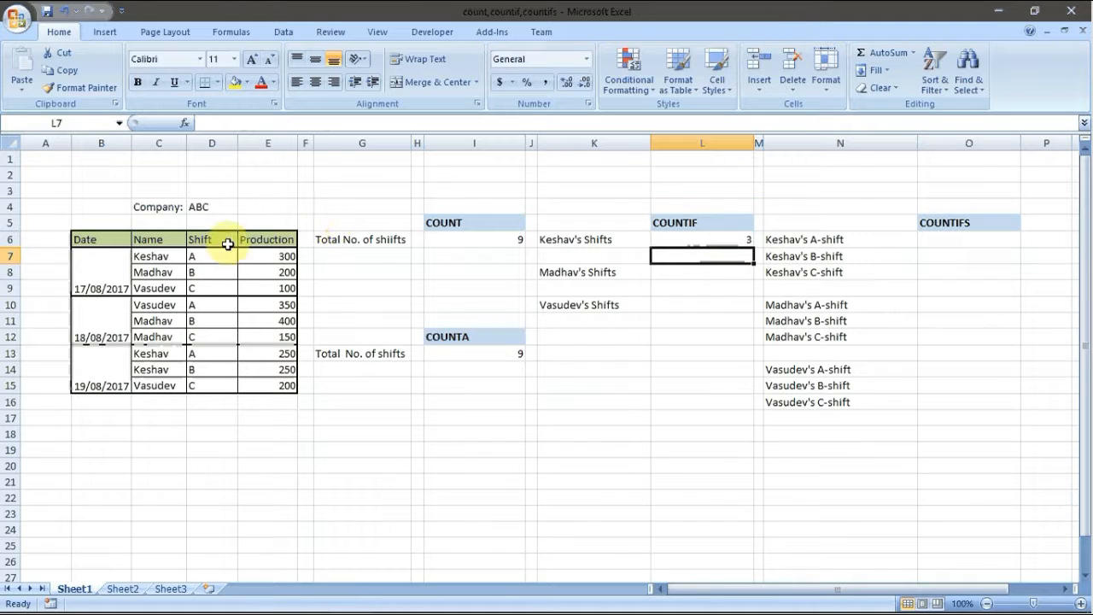
click(152, 258)
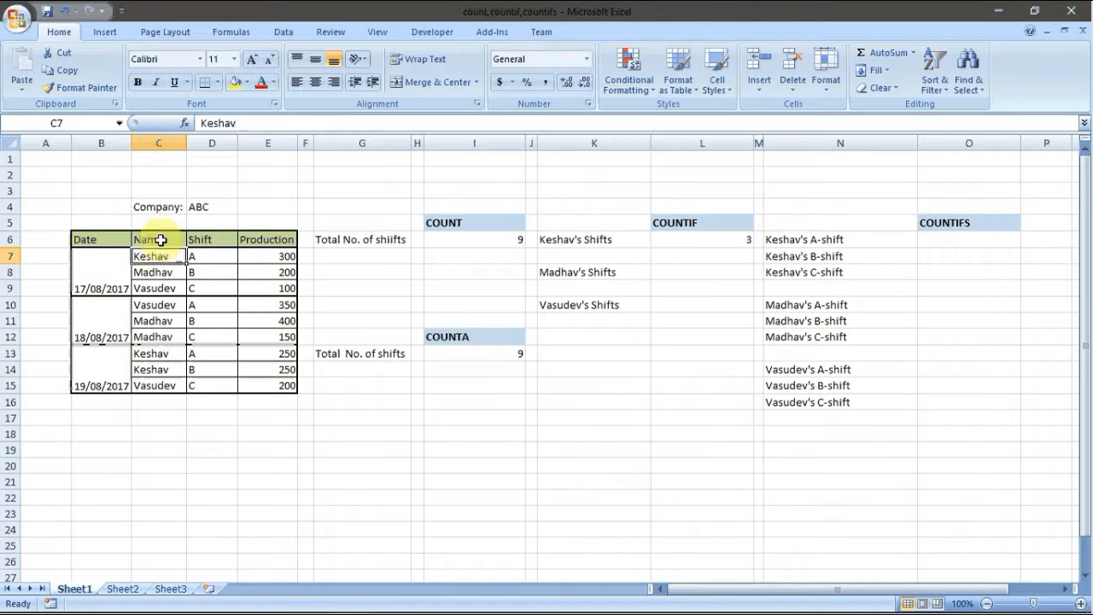
click(166, 355)
click(170, 373)
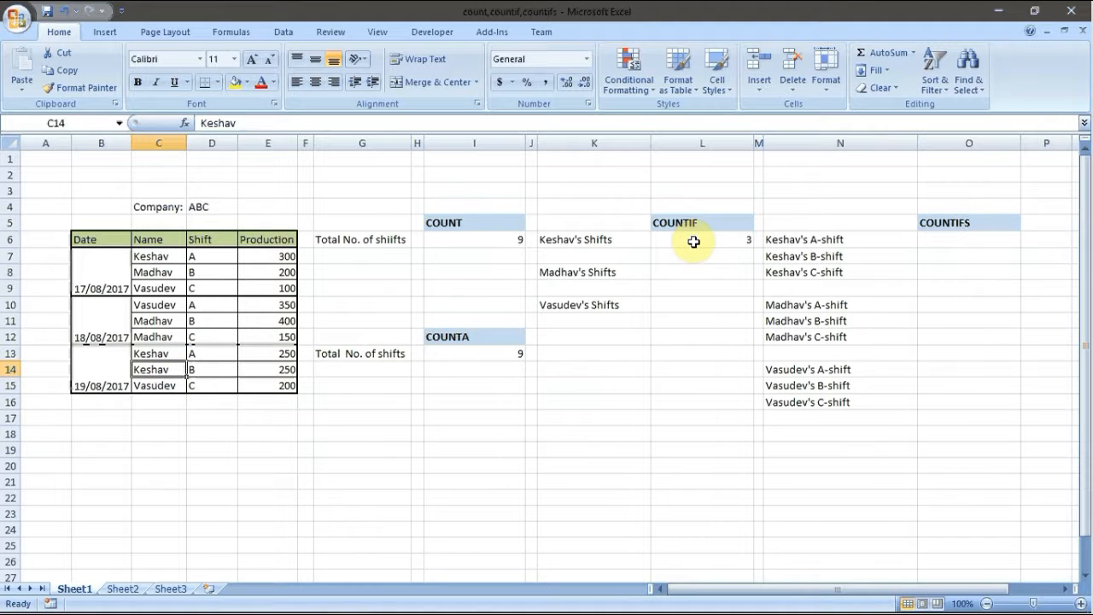
Enter a COUNTIF formula in cell L8 over C7:C15 with the second employee's name as criterion, and review the formula
click(693, 273)
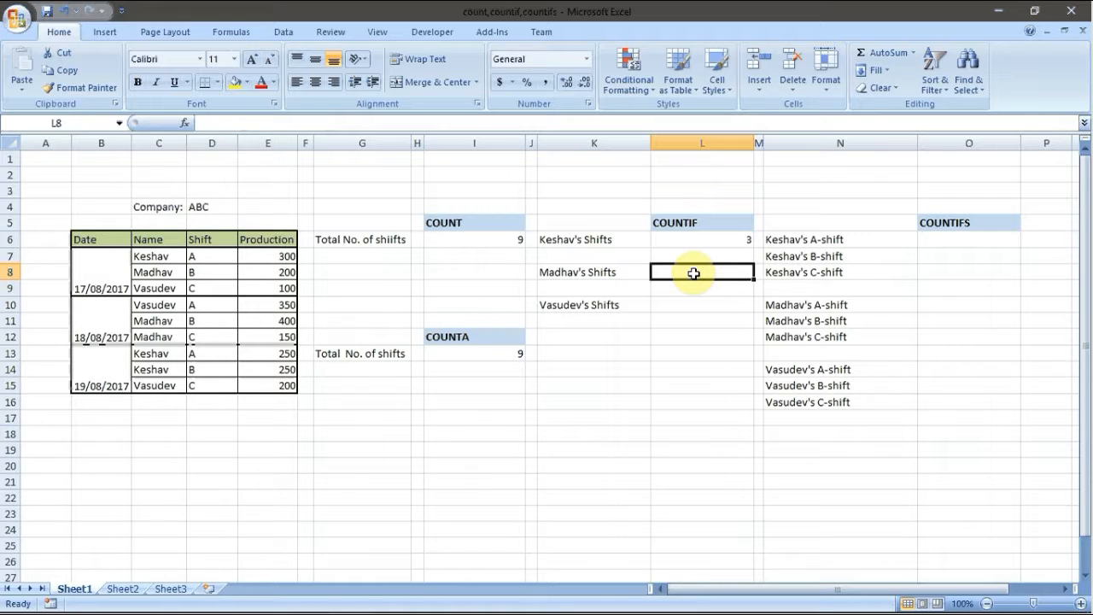
text(=)
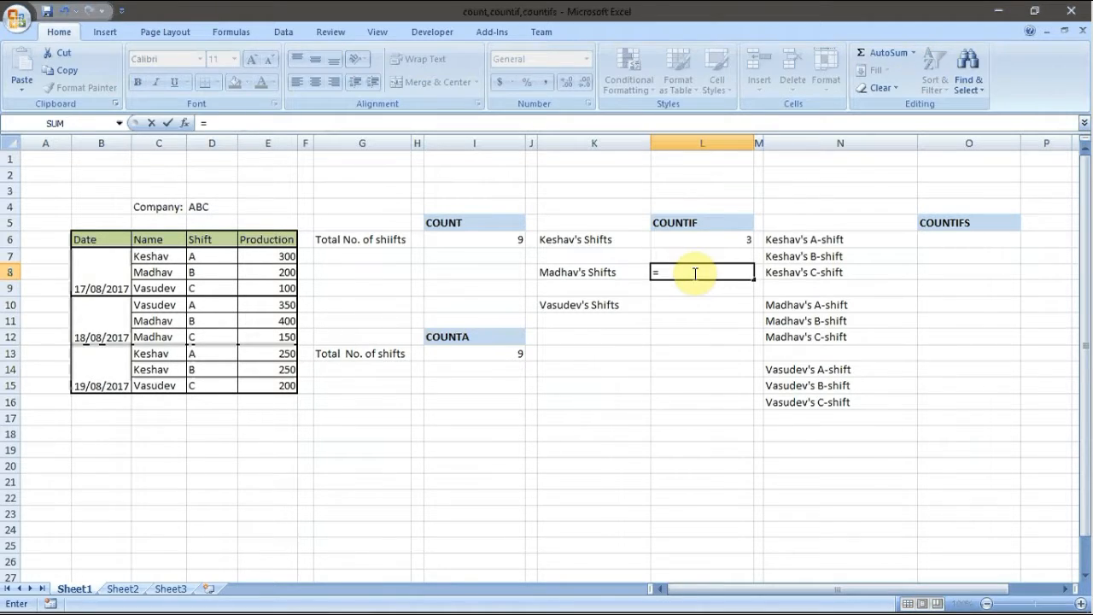
text(counyy)
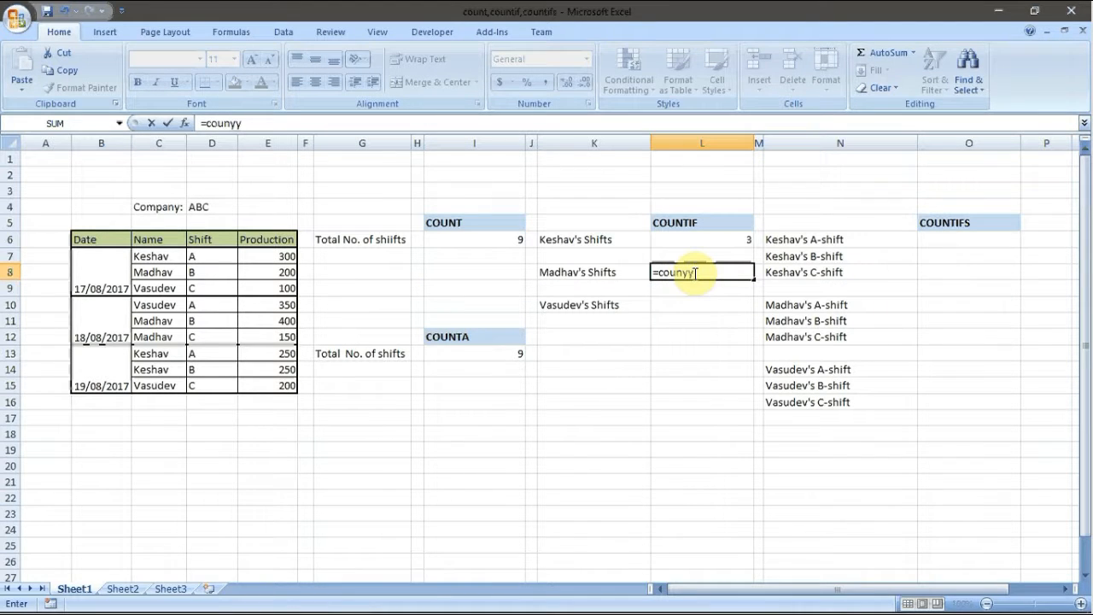
key(BackSpace)
key(BackSpace)
text(t)
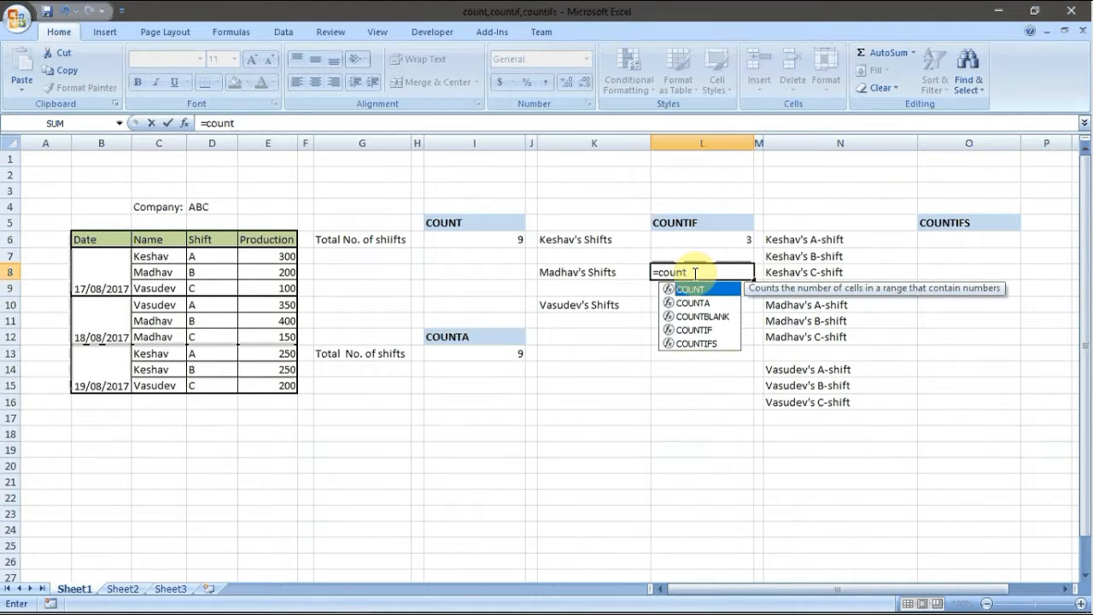
text(if()
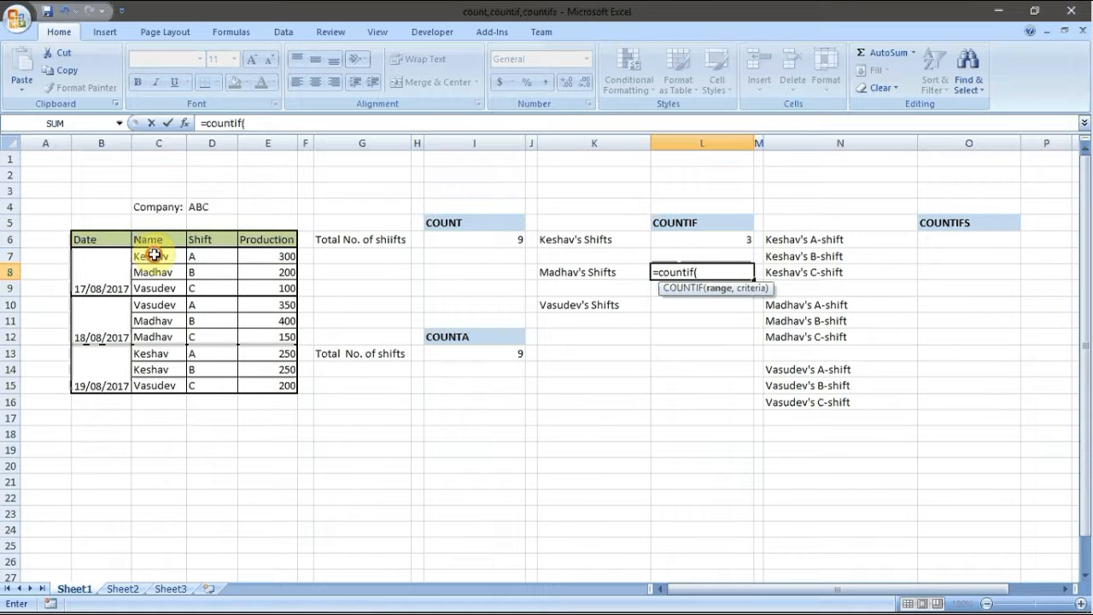
drag(153, 254, 171, 384)
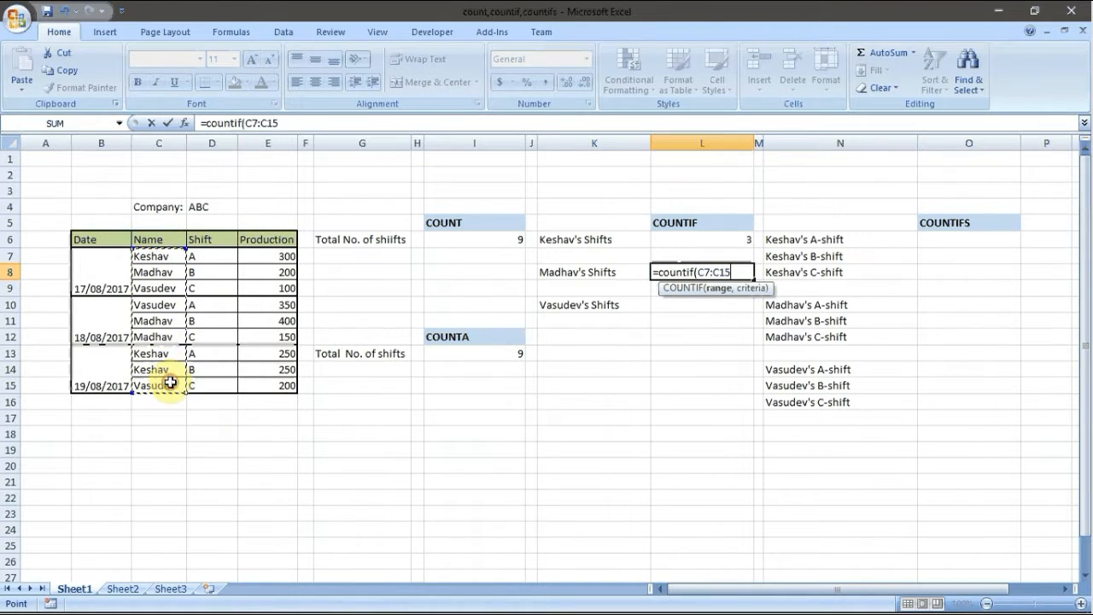
text(,)
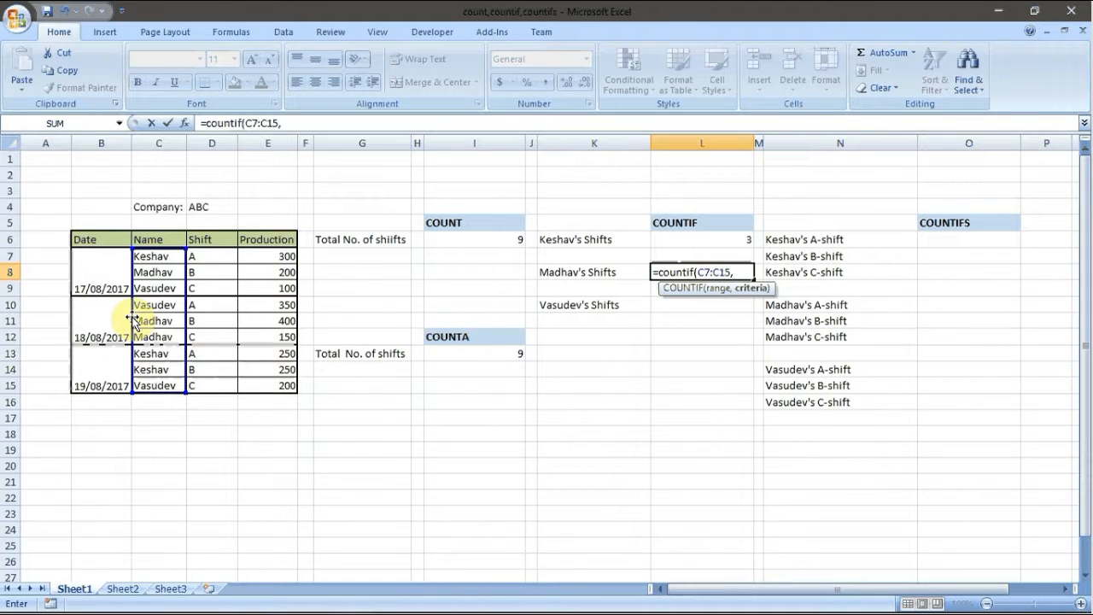
text("Maf)
key(BackSpace)
text(dhav)
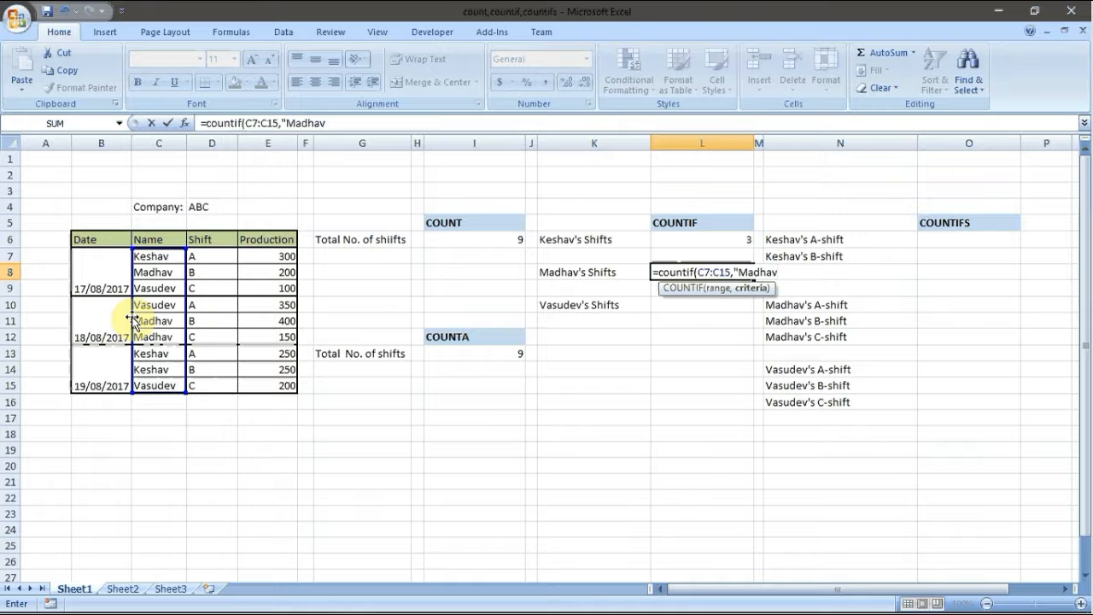
text("))
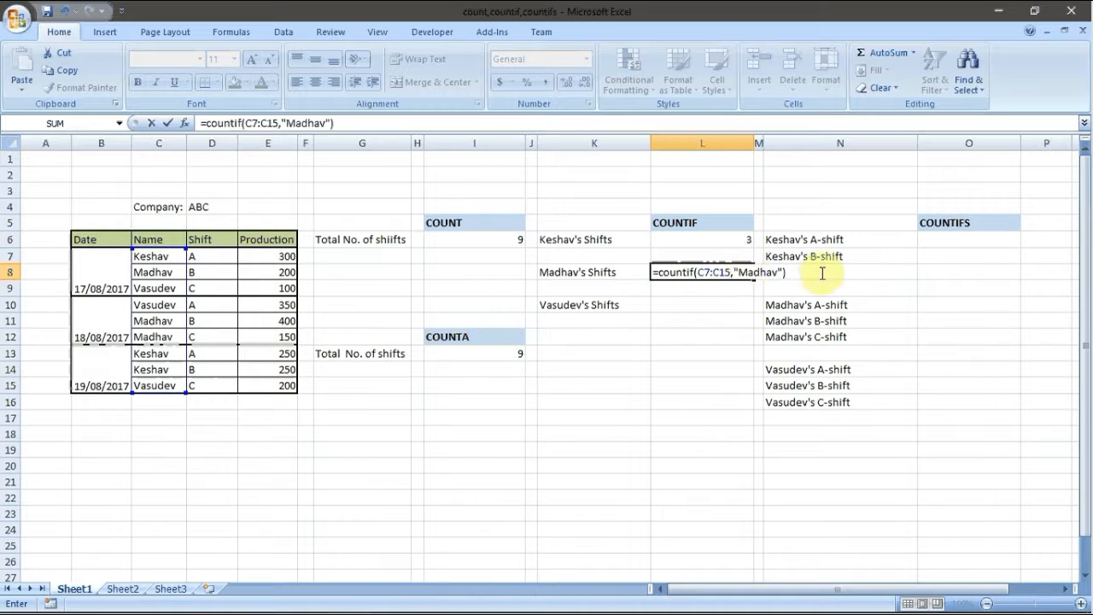
key(Return)
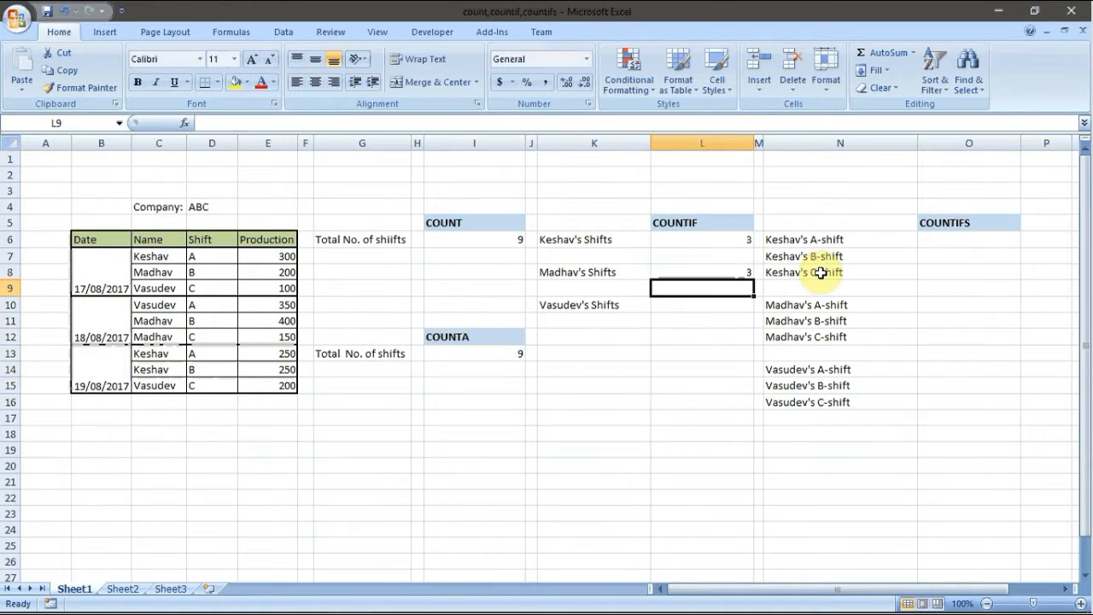
click(710, 277)
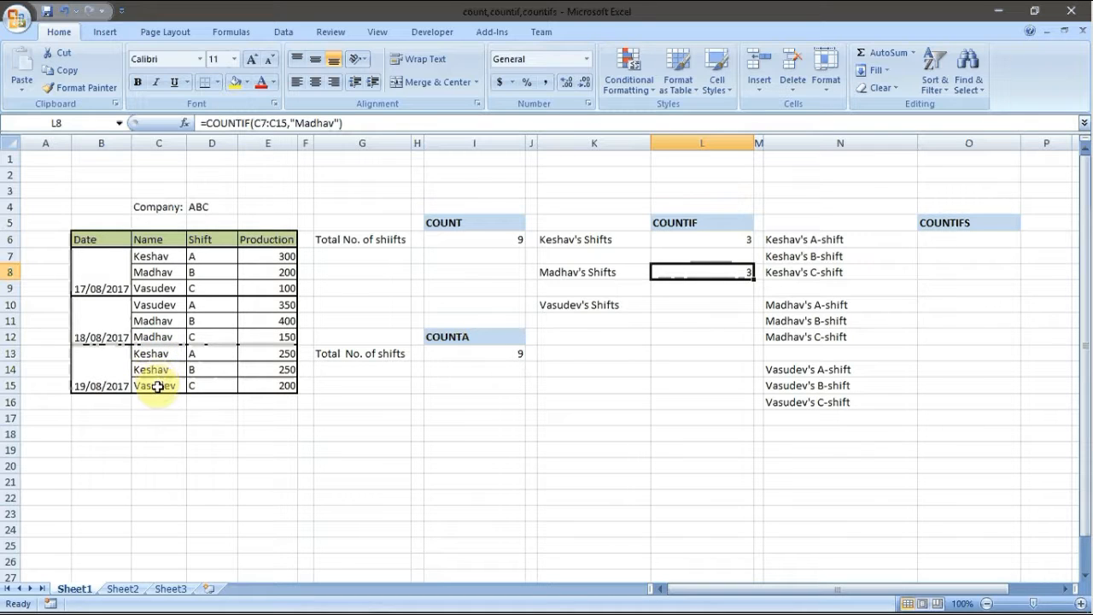
Enter a COUNTIF formula in cell L10 over C7:C15 with the third employee's name as criterion
click(715, 309)
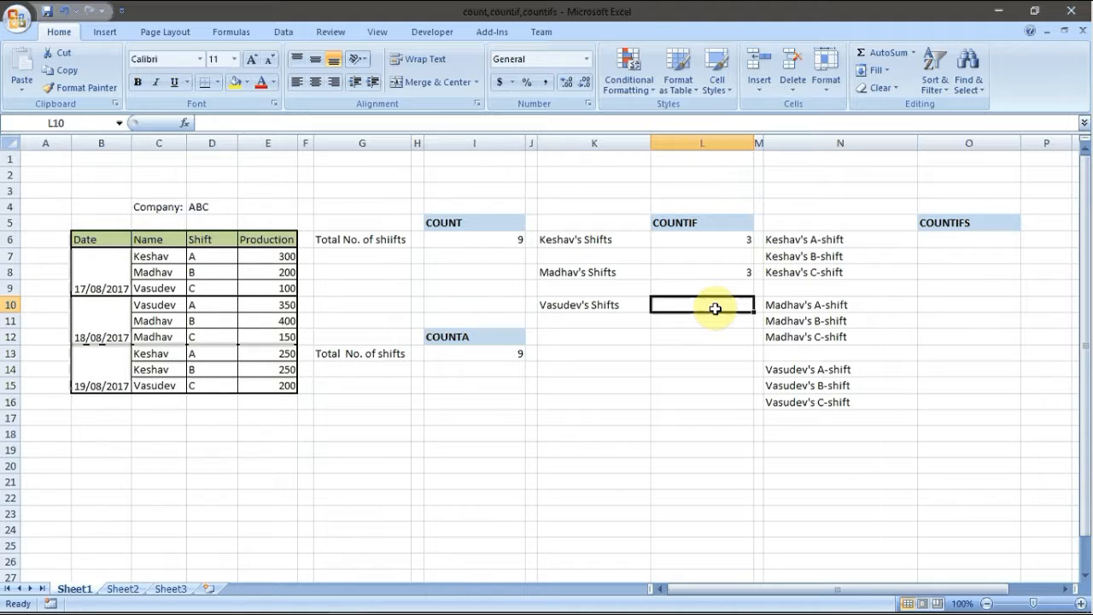
text(=)
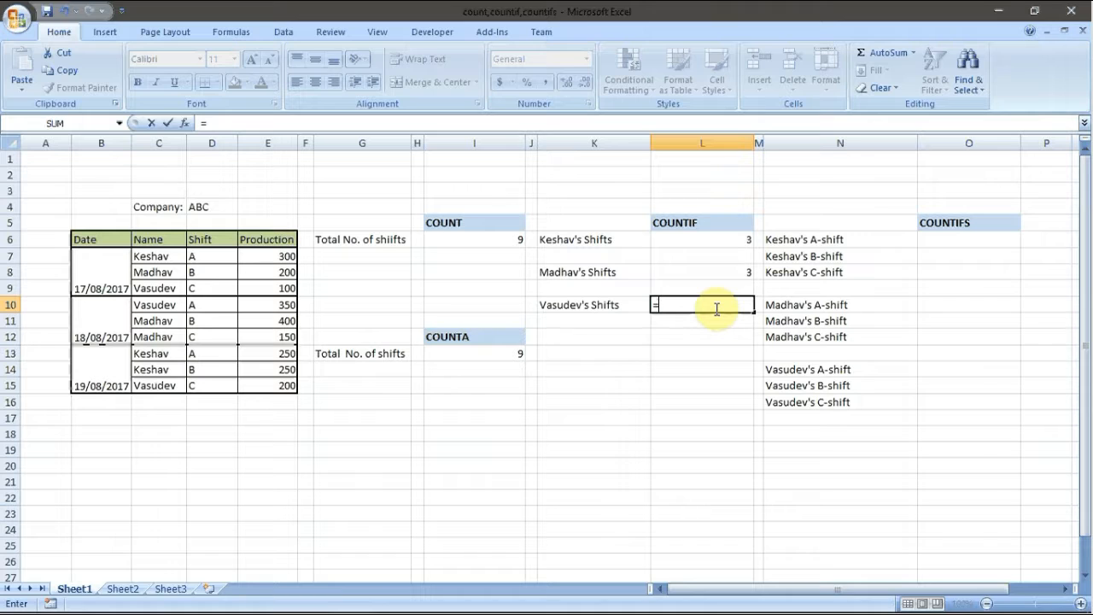
text(couny)
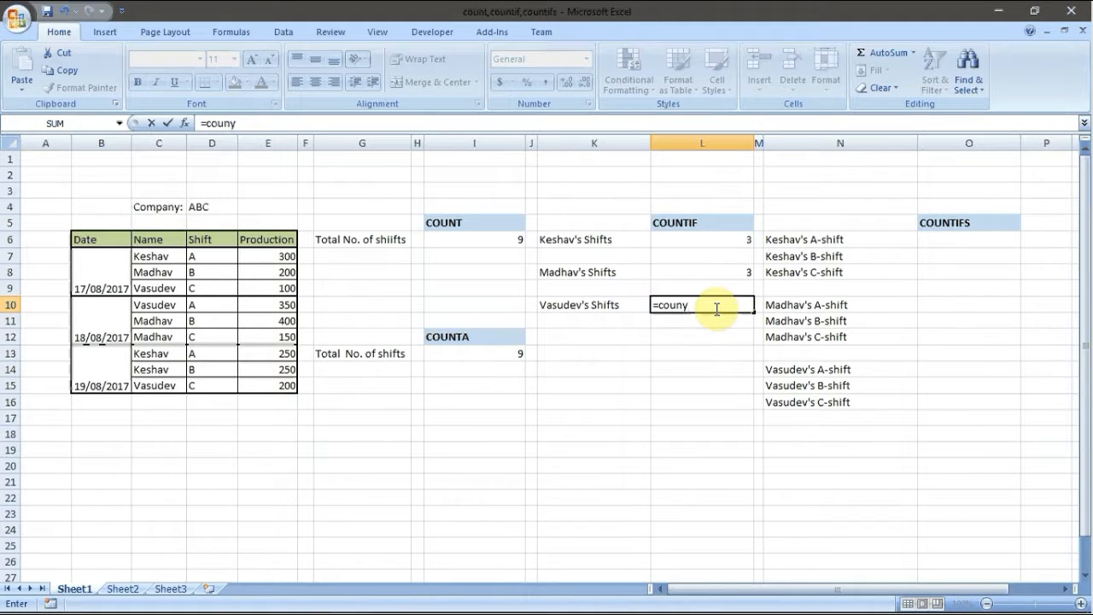
key(BackSpace)
text(t)
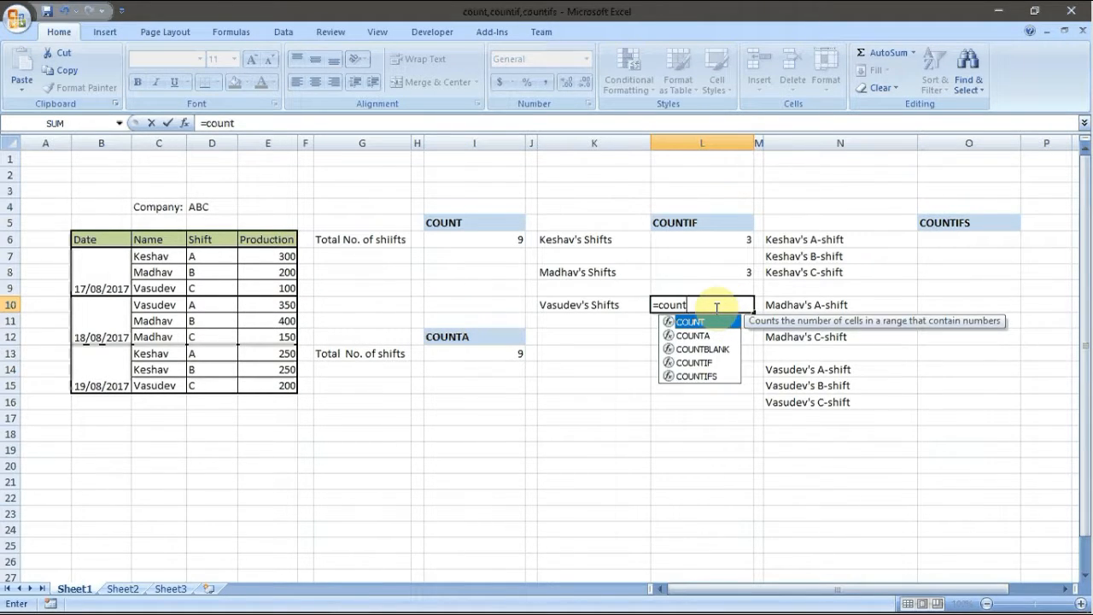
text(if()
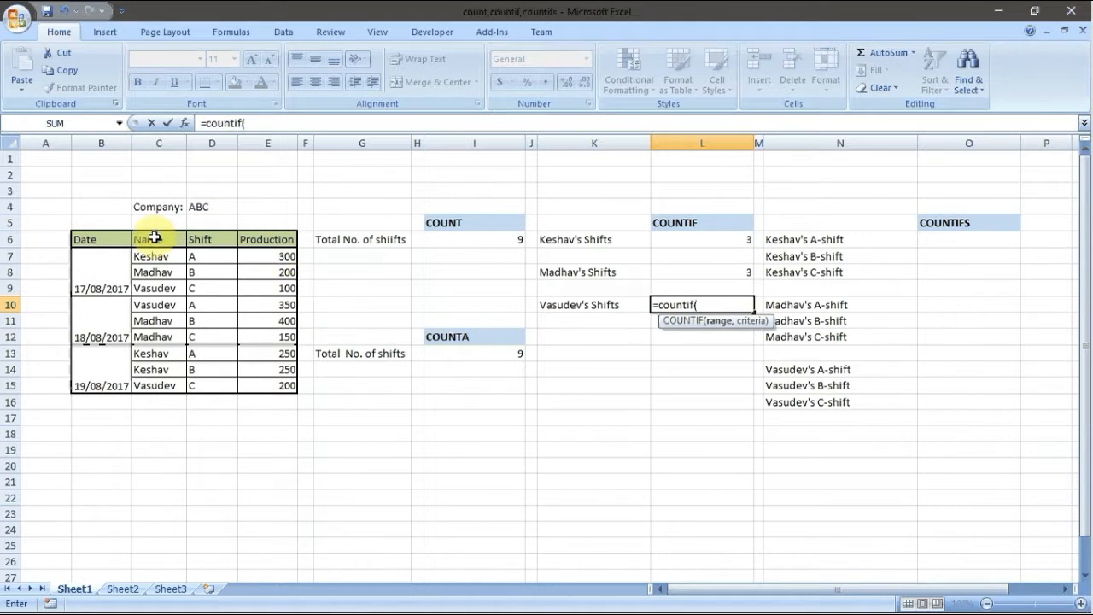
drag(210, 257, 221, 383)
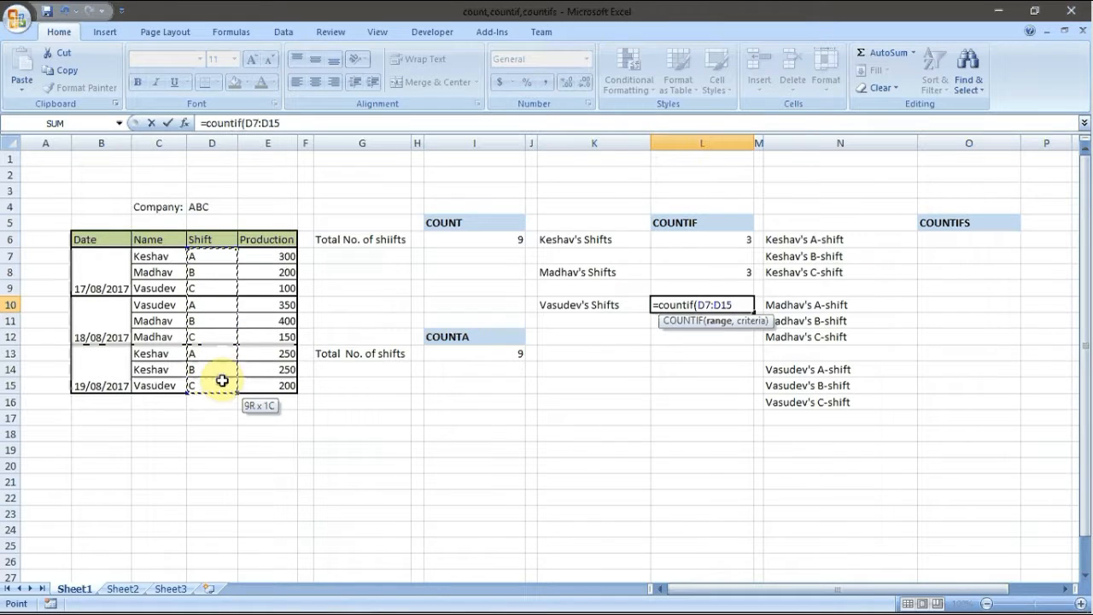
drag(166, 254, 174, 386)
text(,)
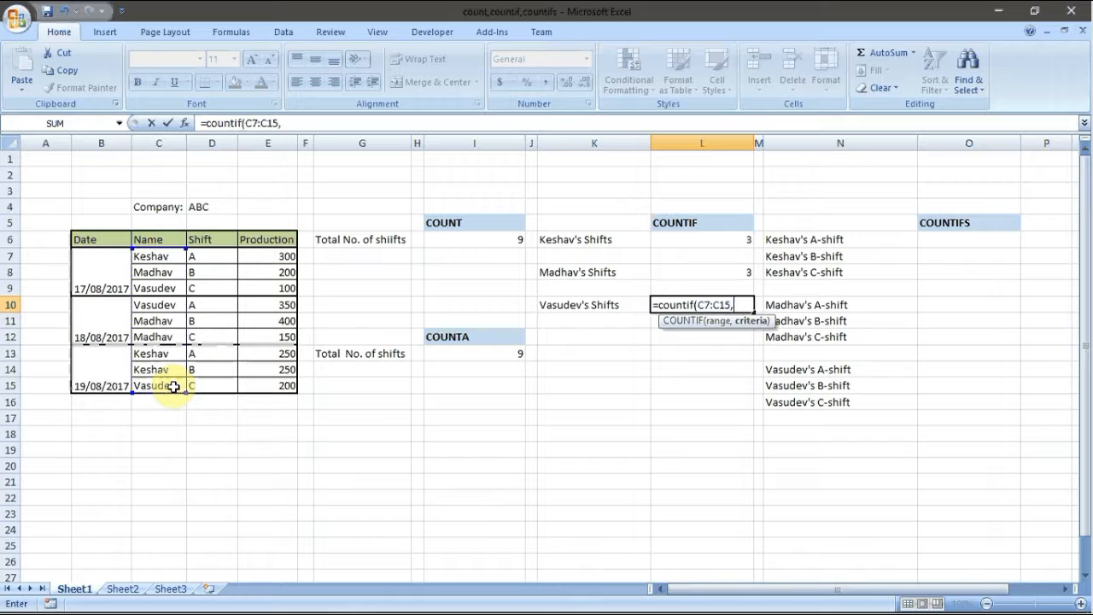
text("Vasudev")
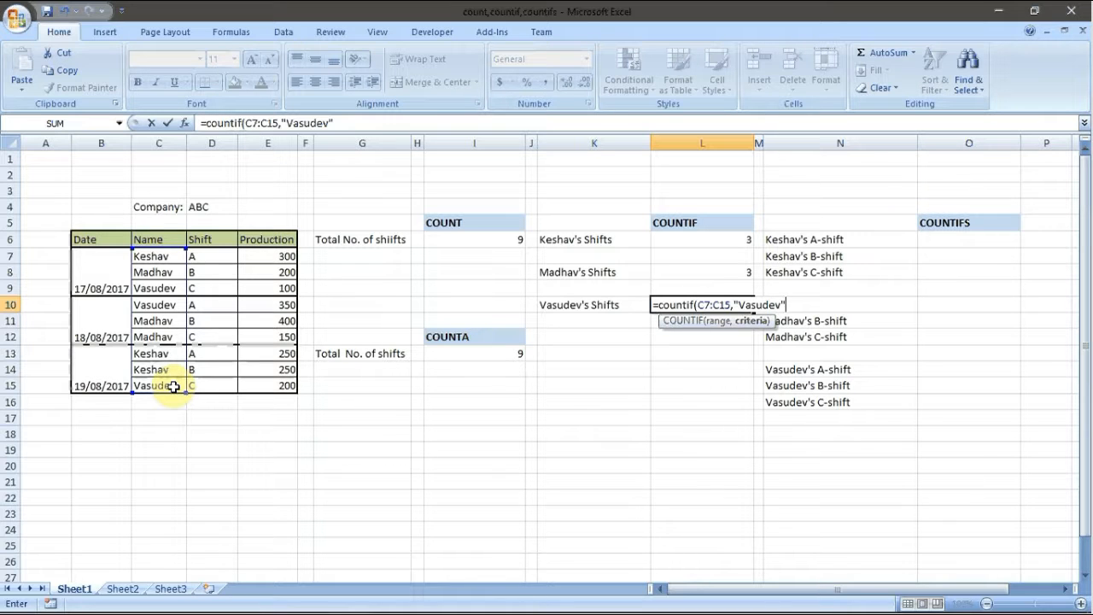
text())
key(Return)
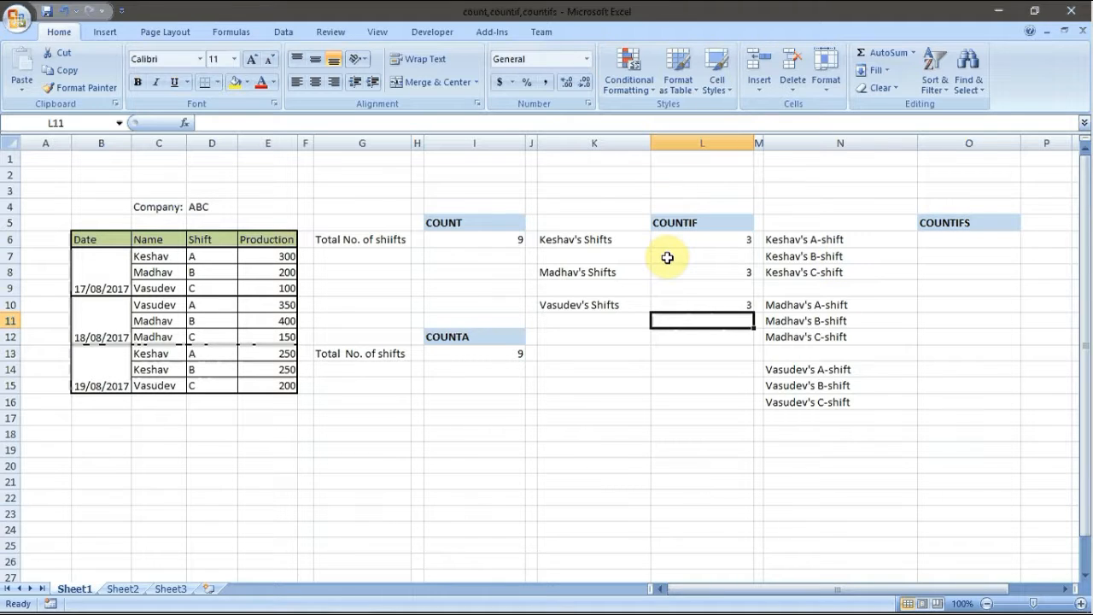
Copy the COUNTIF formula from cell L6 into L8 and inspect the range reference in the pasted formula
click(704, 240)
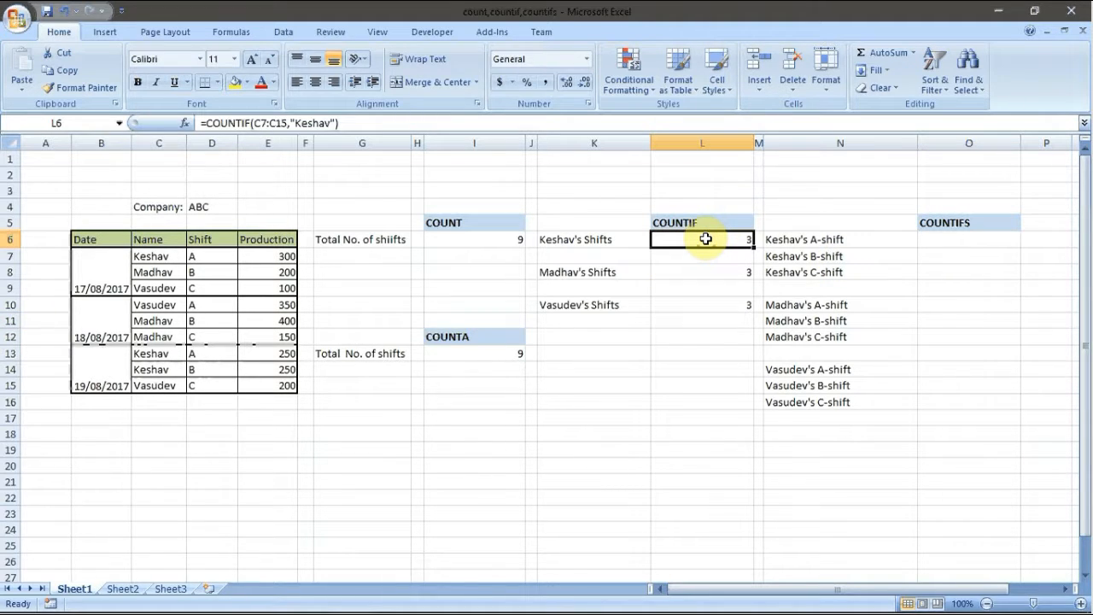
key(ctrl+c)
click(704, 272)
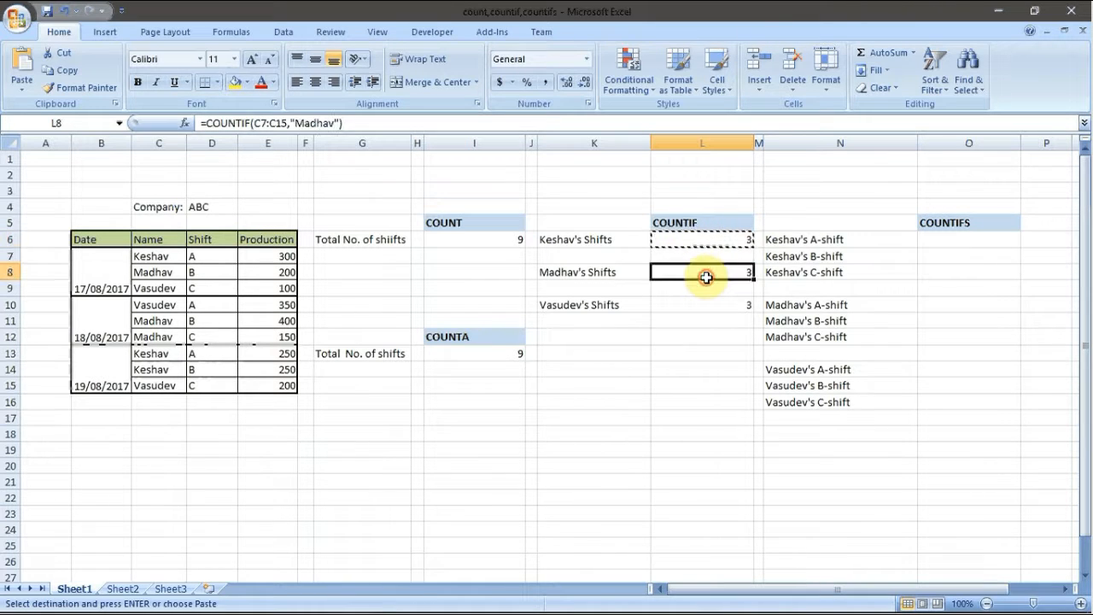
key(Return)
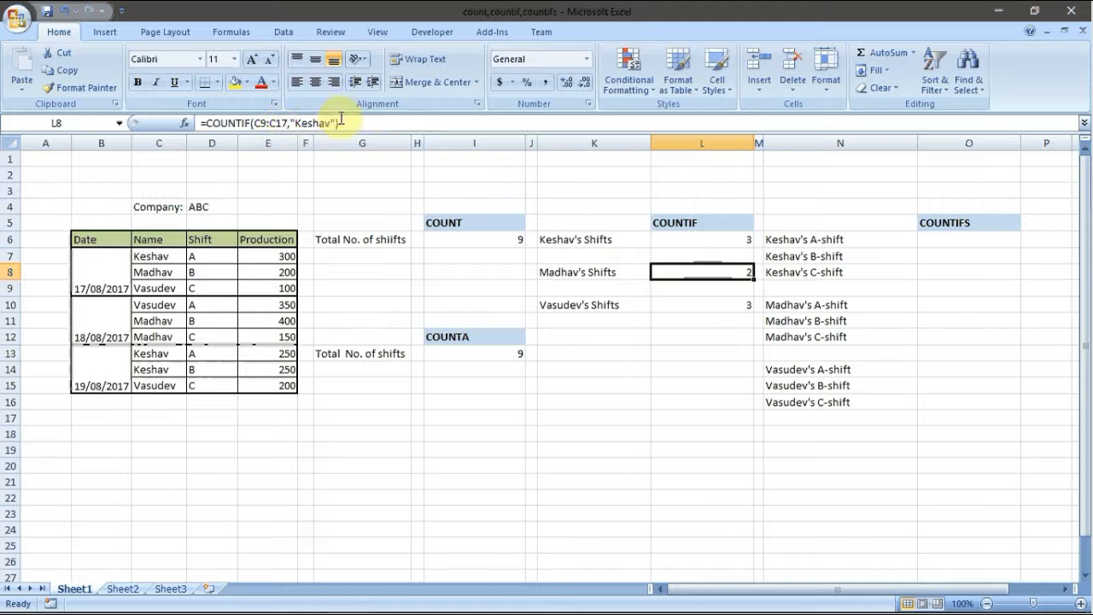
double_click(733, 272)
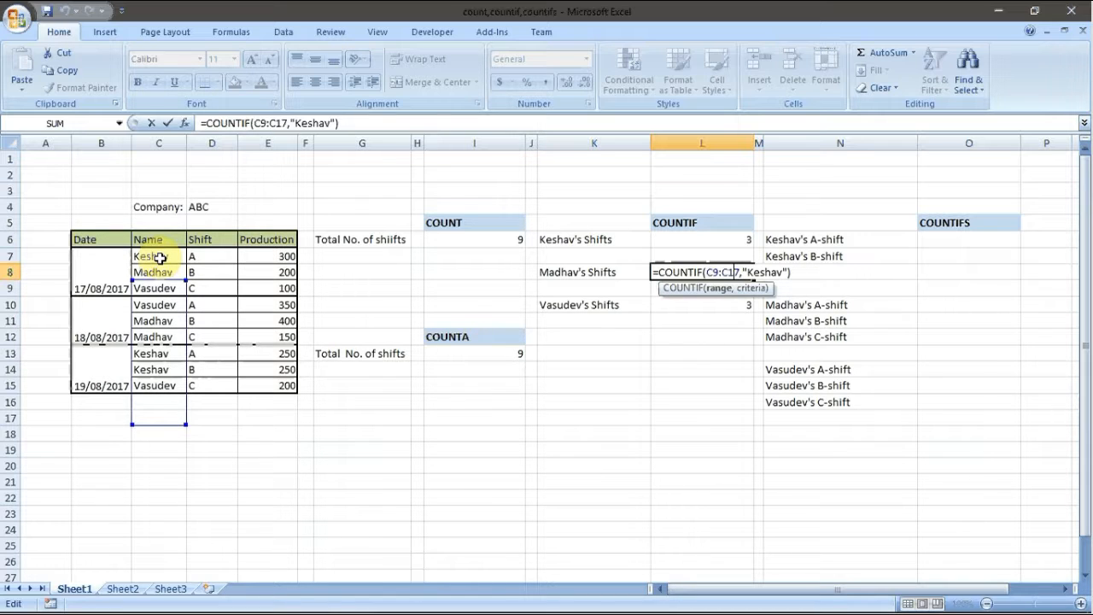
key(ctrl+Return)
Lock the row references in the COUNTIF formula of cell L6 so that its range reads C$7:C$15
click(709, 239)
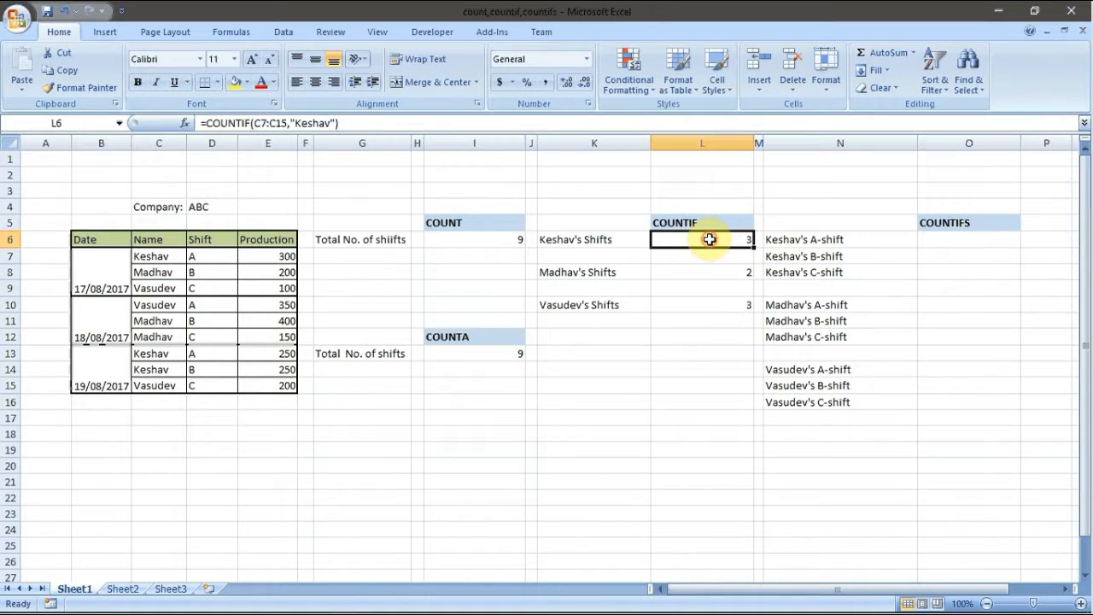
click(261, 123)
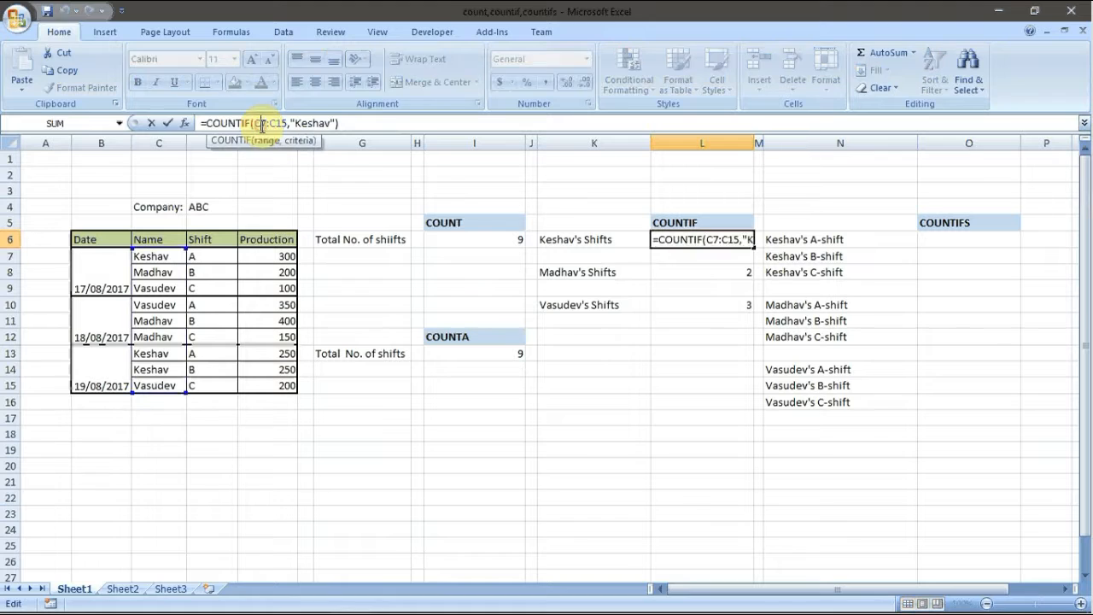
text(&)
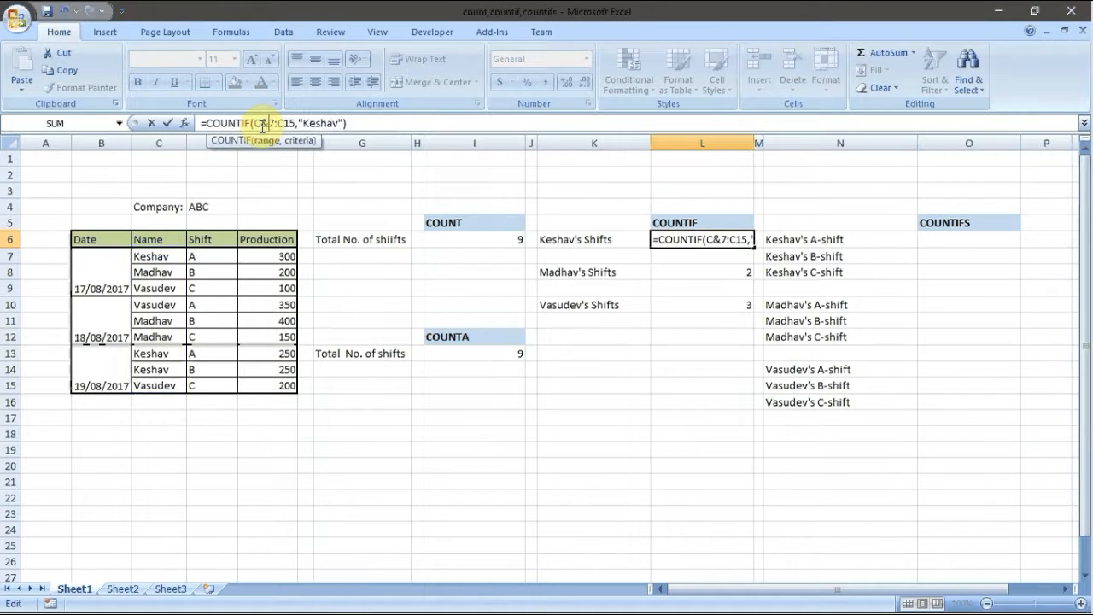
key(BackSpace)
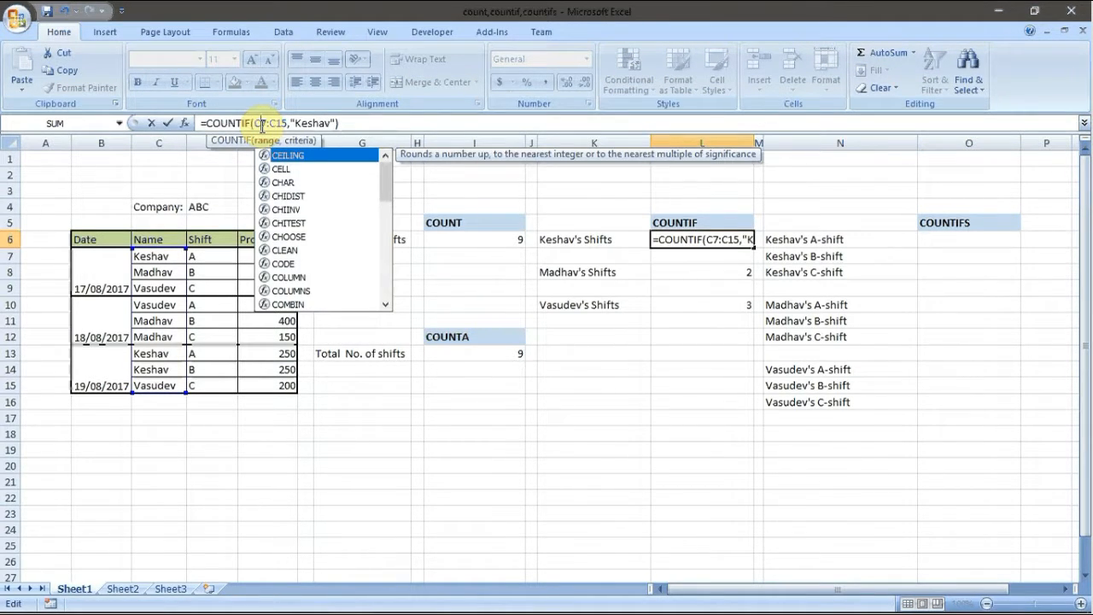
text($)
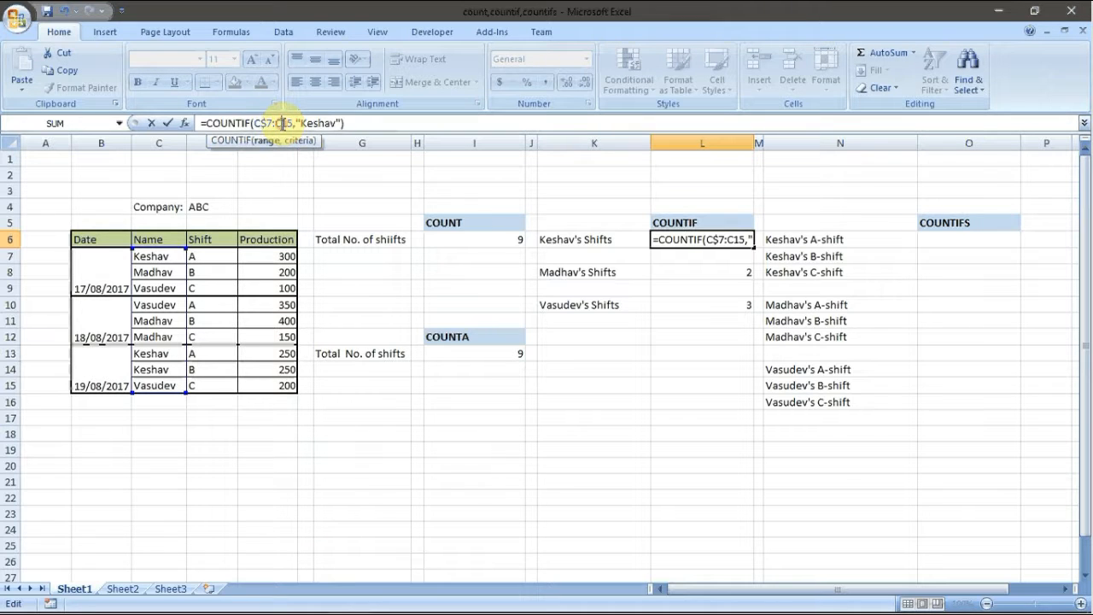
click(282, 124)
text($)
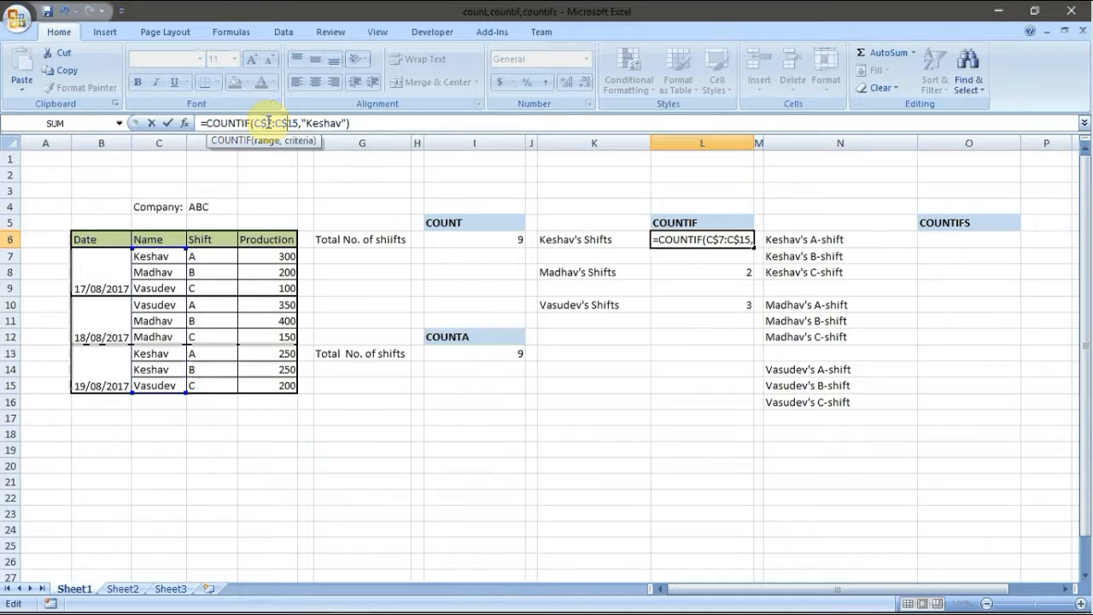
key(Return)
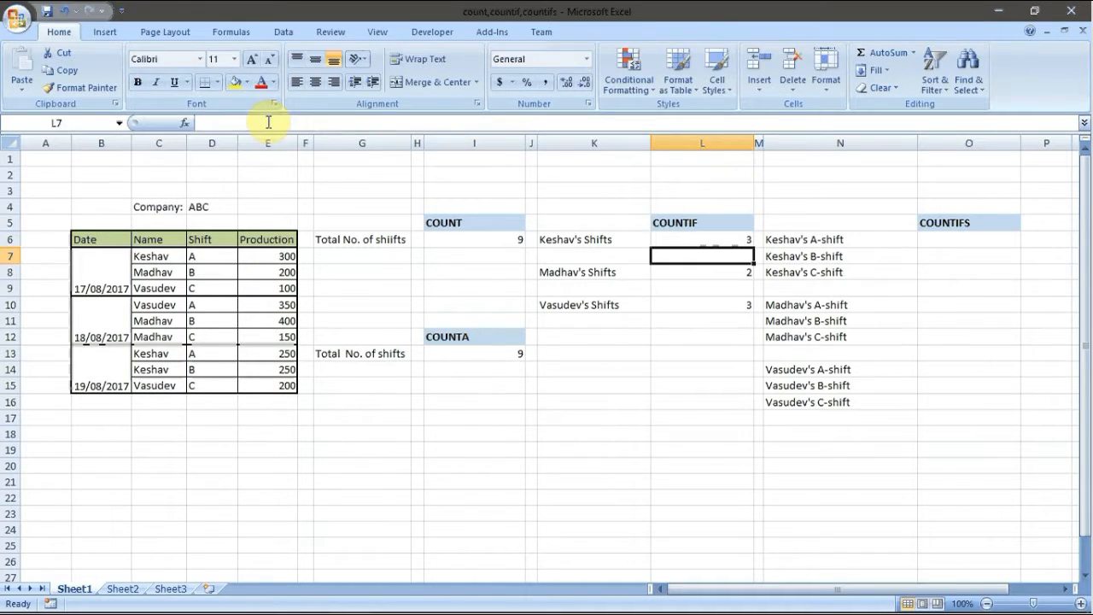
Copy the COUNTIF formula with locked row references from cell L6 into cell L8
click(697, 239)
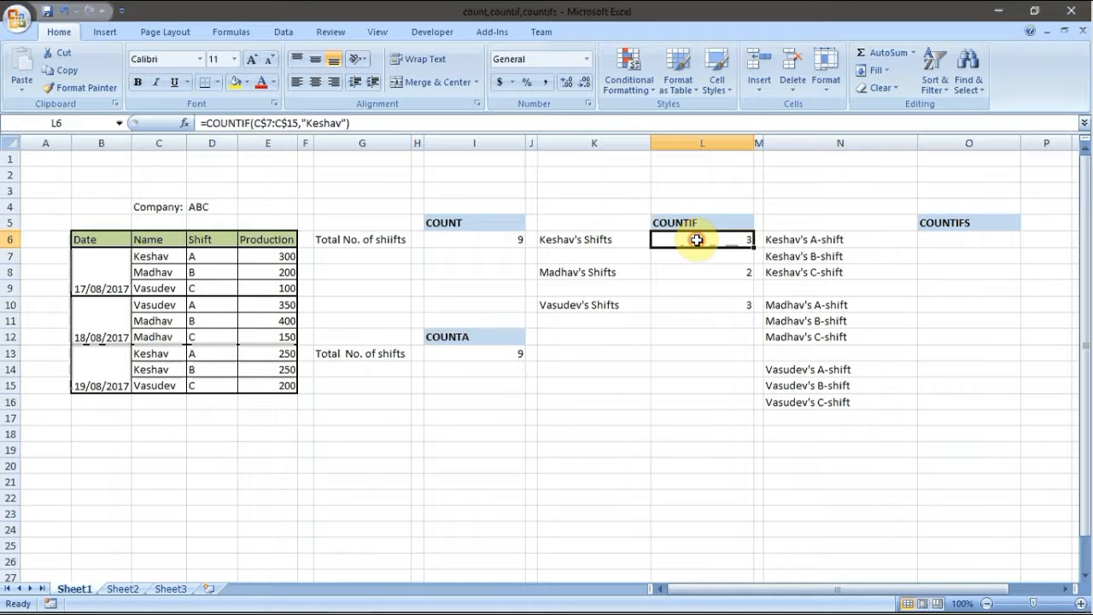
key(ctrl+c)
click(709, 273)
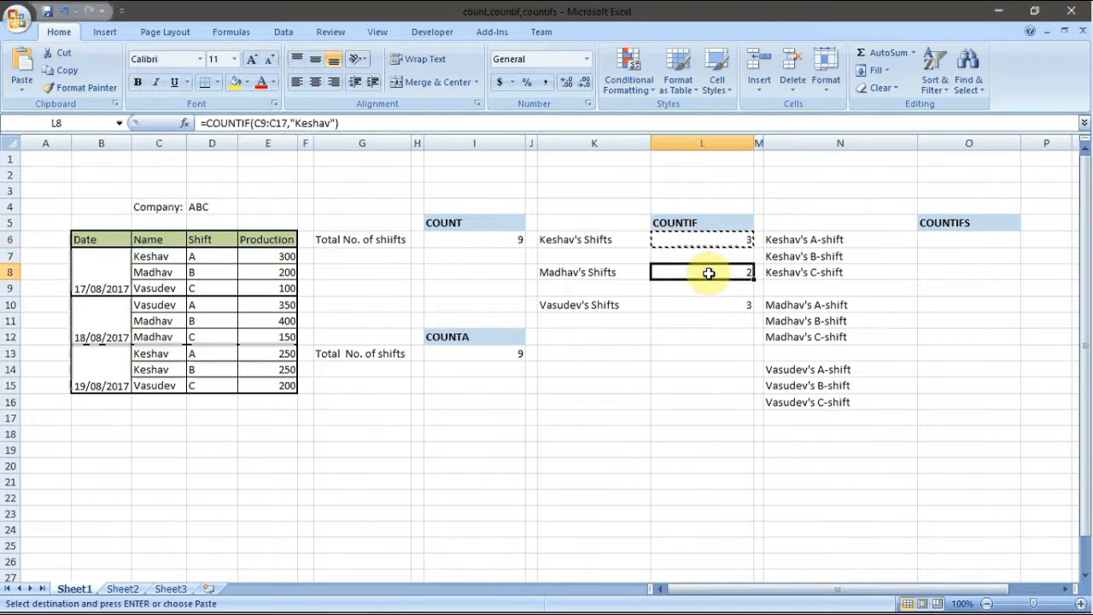
key(Return)
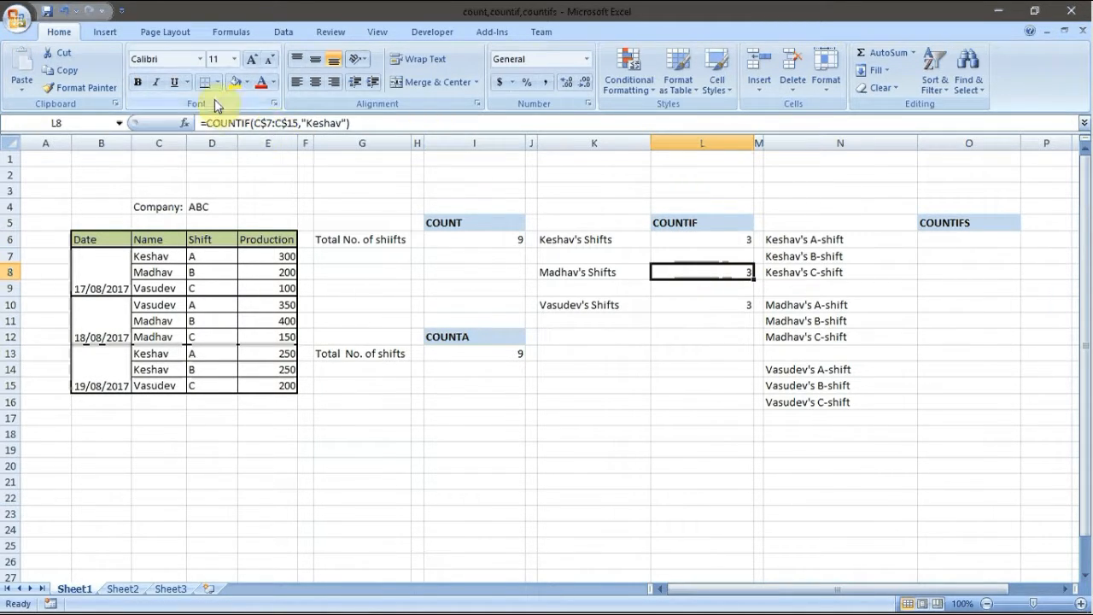
Replace the criterion in cell L8's COUNTIF formula with the second employee's name
click(342, 123)
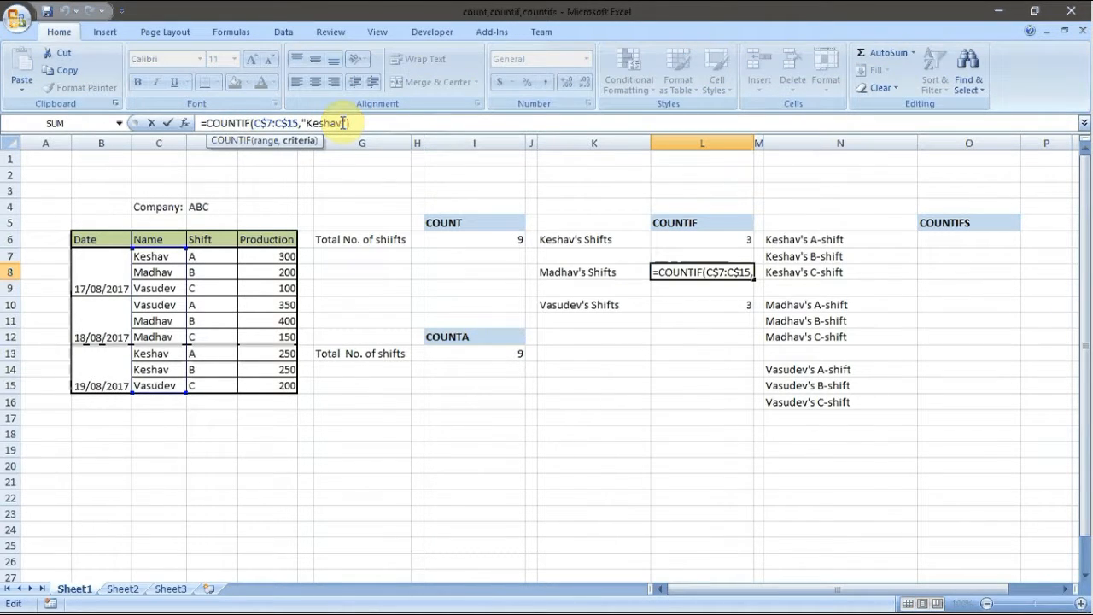
key(BackSpace)
key(BackSpace)
key(BackSpace)
key(BackSpace)
key(BackSpace)
key(BackSpace)
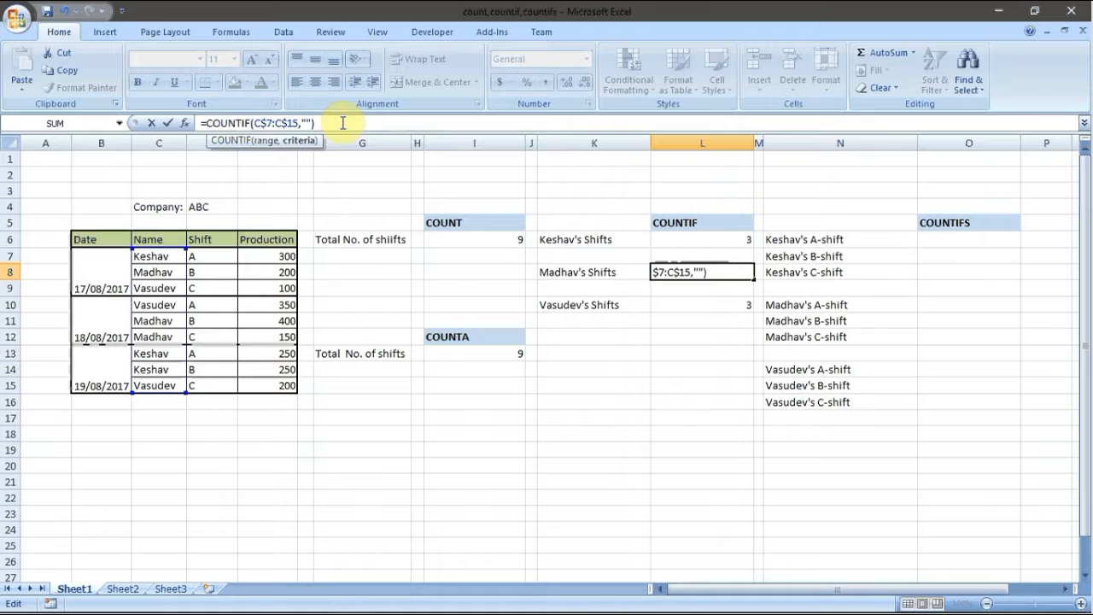
text(madha)
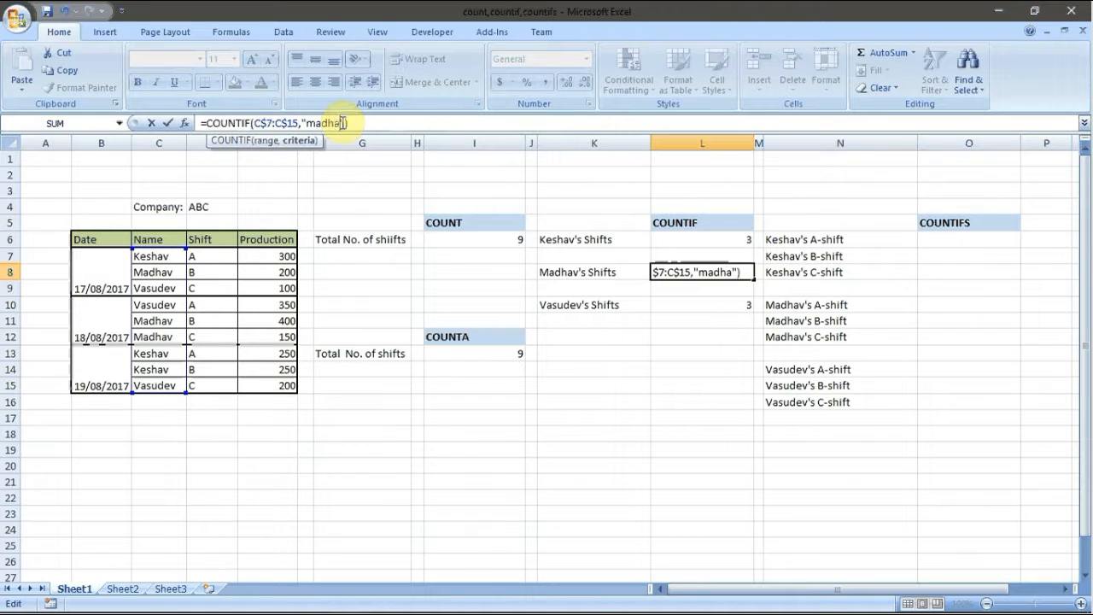
text(v)
key(Return)
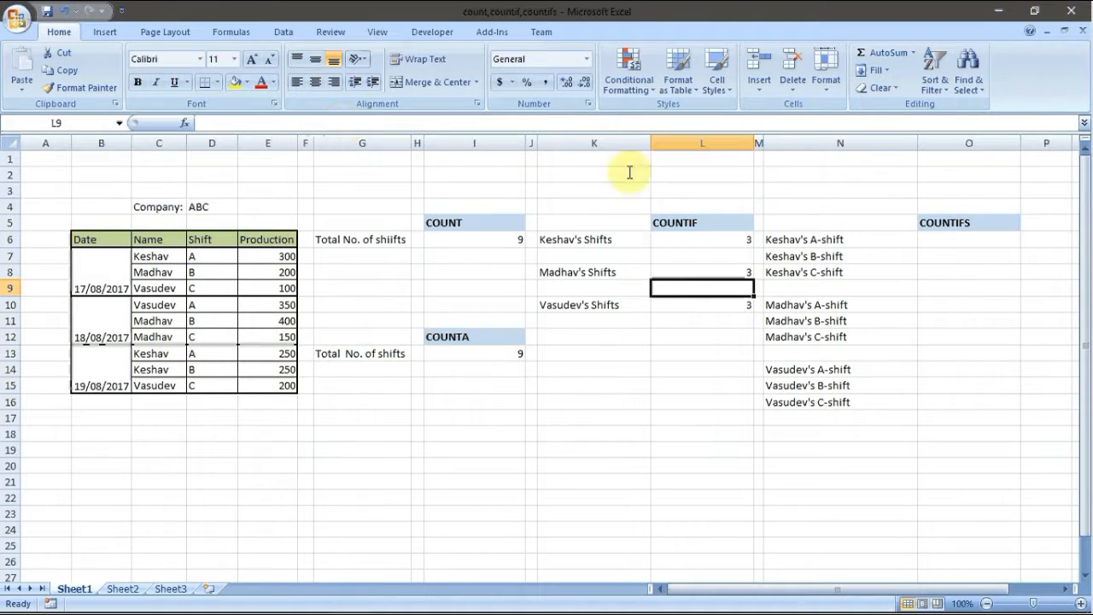
Copy the COUNTIF formula from cell L8 into cell L10
click(740, 271)
key(ctrl+c)
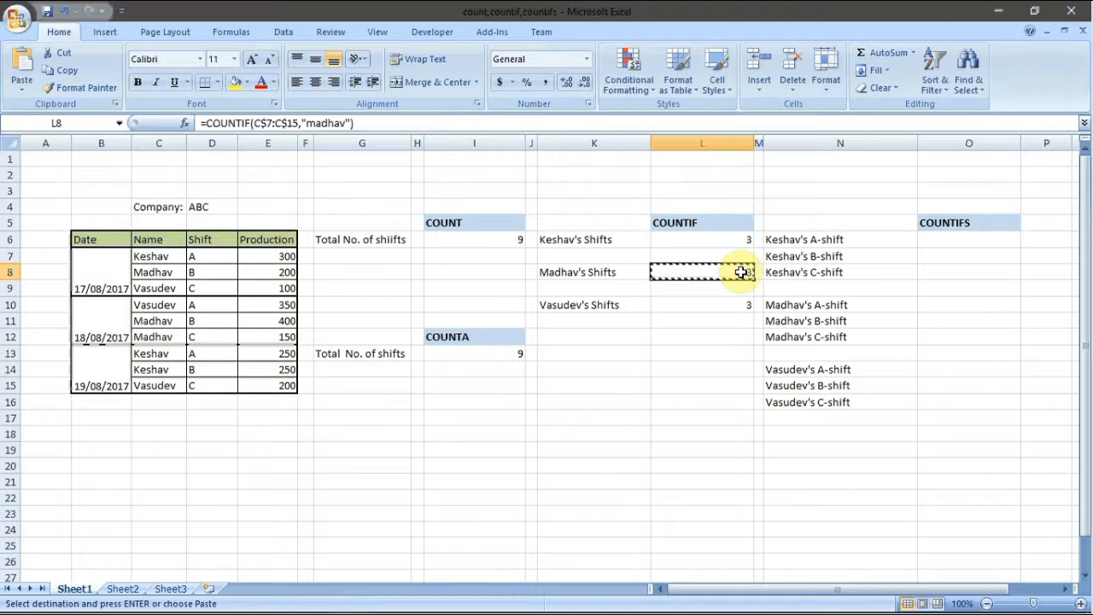
click(735, 305)
key(Return)
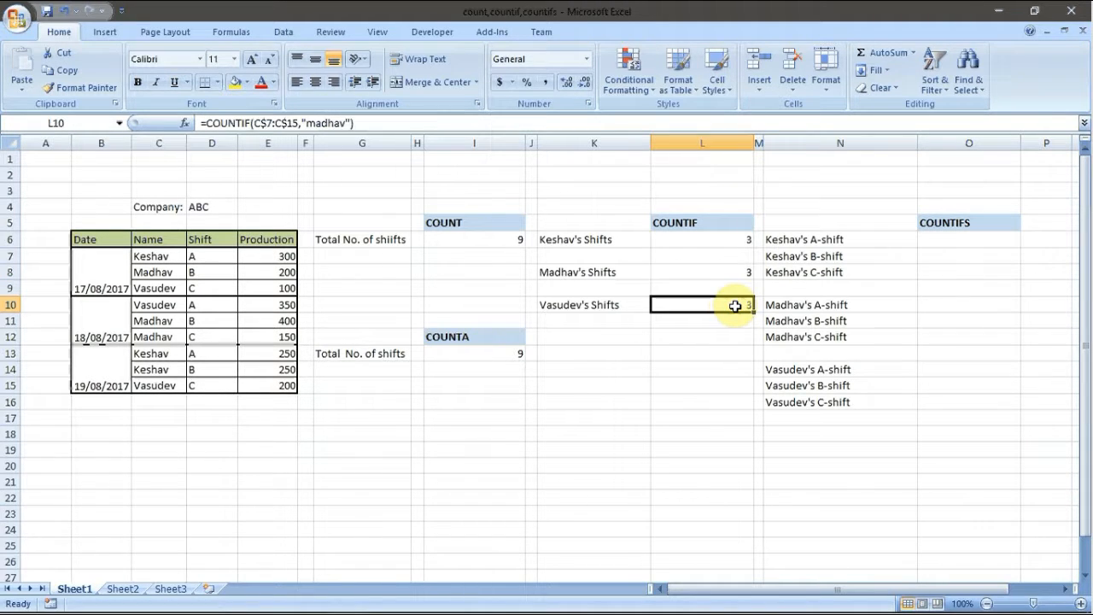
Replace the criterion in cell L10's COUNTIF formula with the third employee's name
click(350, 123)
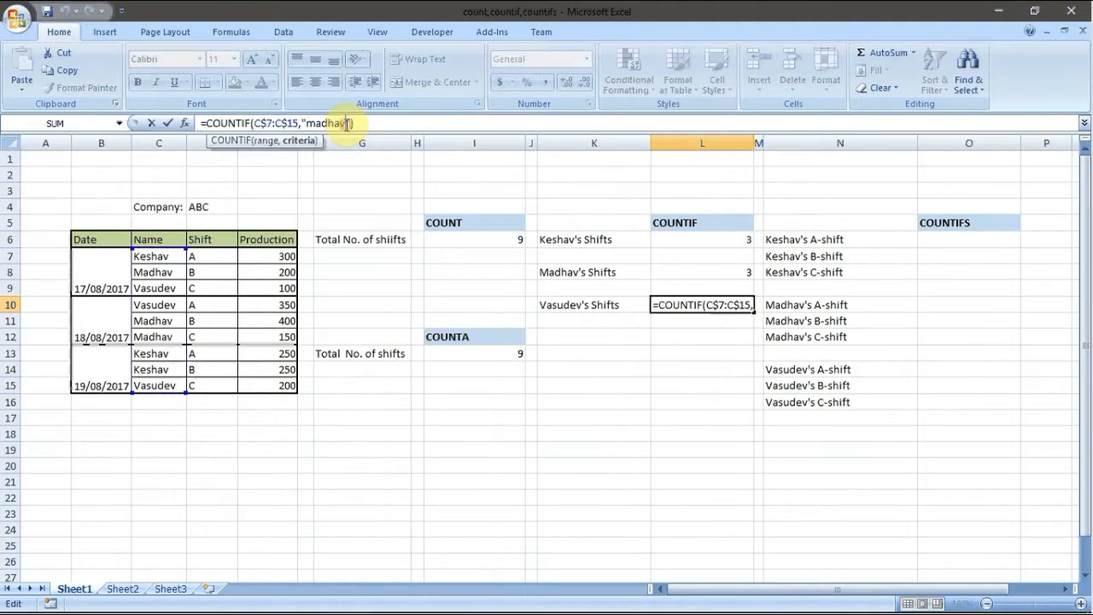
key(BackSpace)
key(BackSpace)
key(BackSpace)
key(BackSpace)
key(BackSpace)
key(BackSpace)
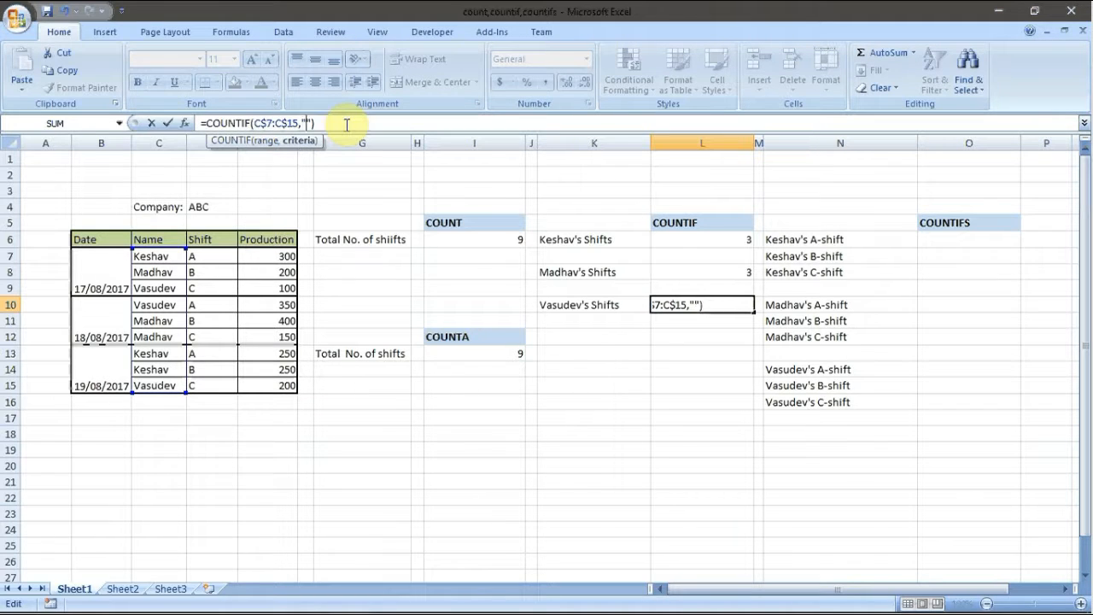
text(Vasudev)
key(Return)
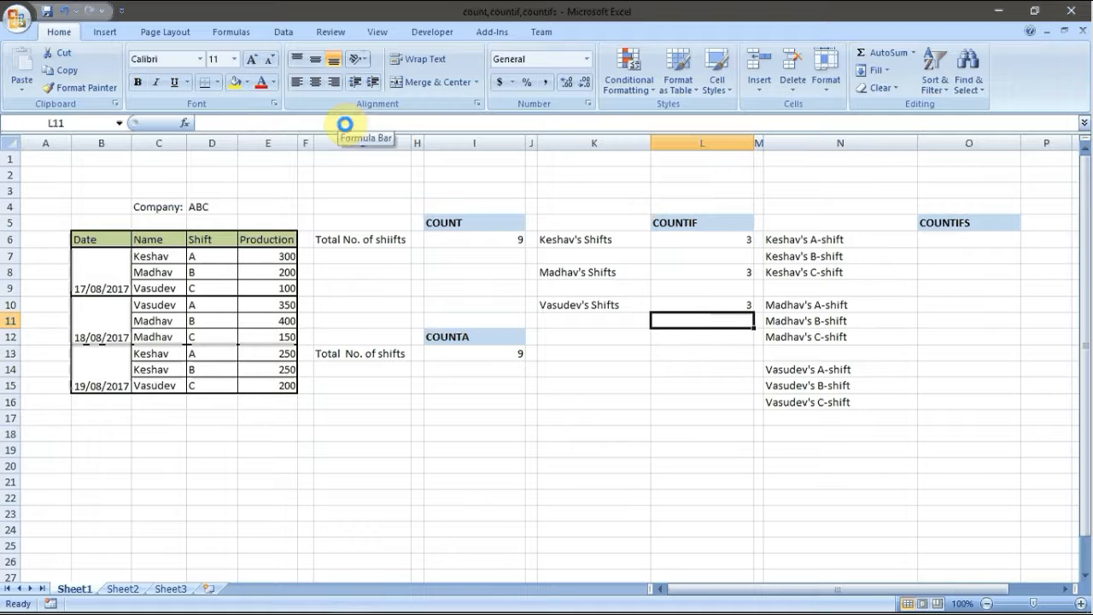
Start a COUNTIFS formula in cell O6 with C7:C15 as the first criteria range and the first employee's name as its criterion
click(1000, 239)
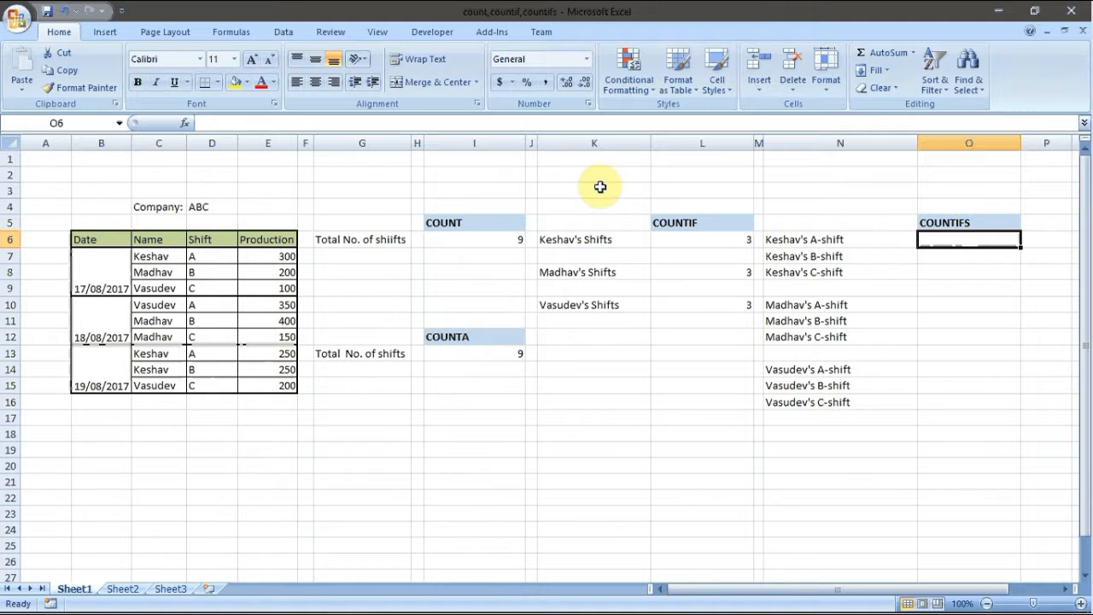
text(=)
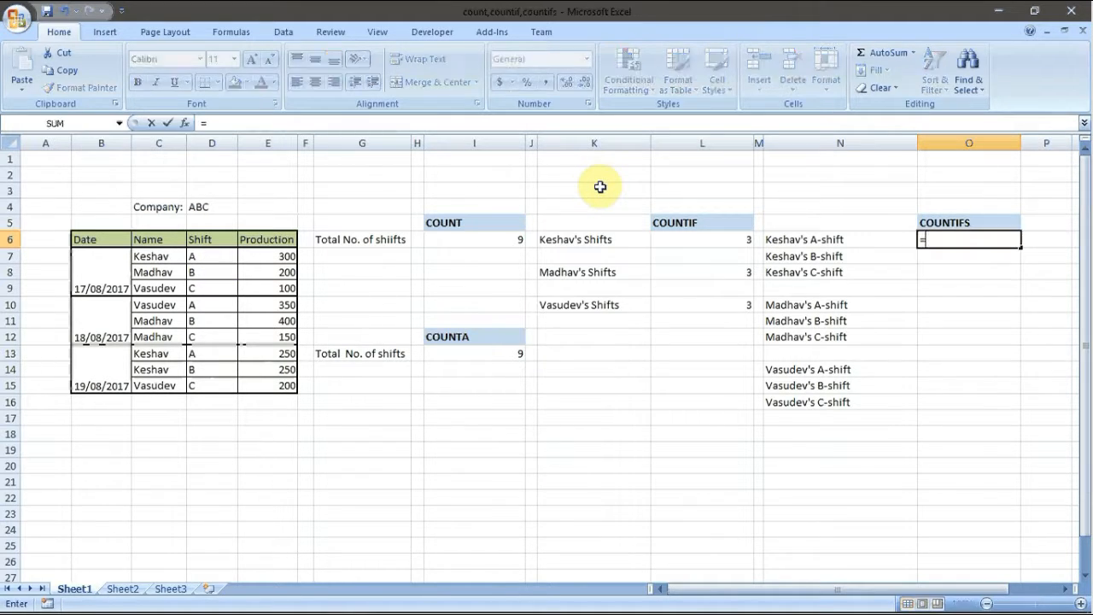
text(count)
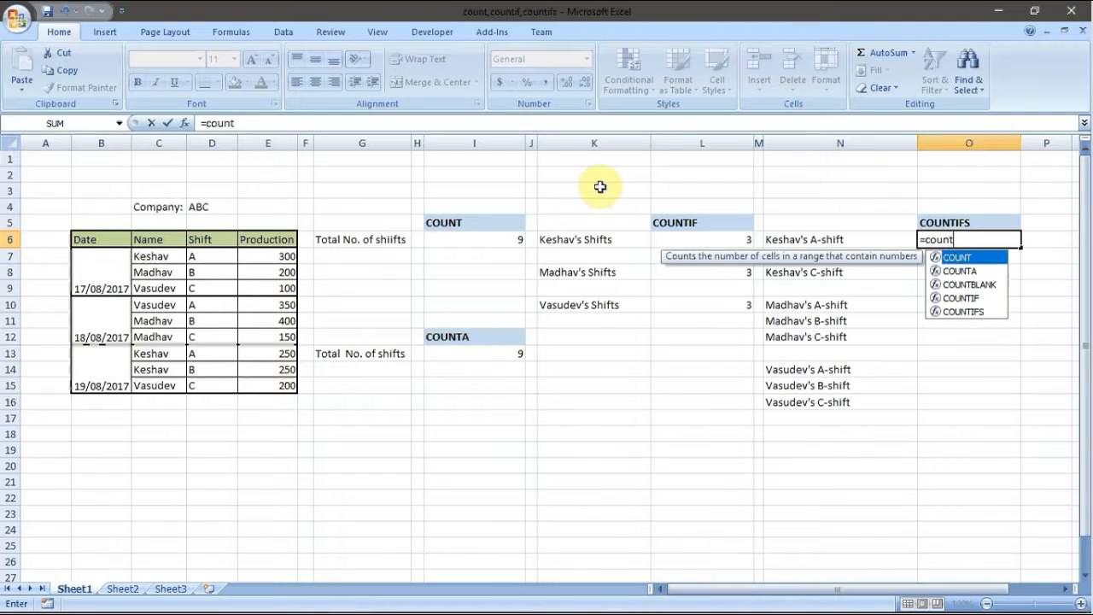
text(i)
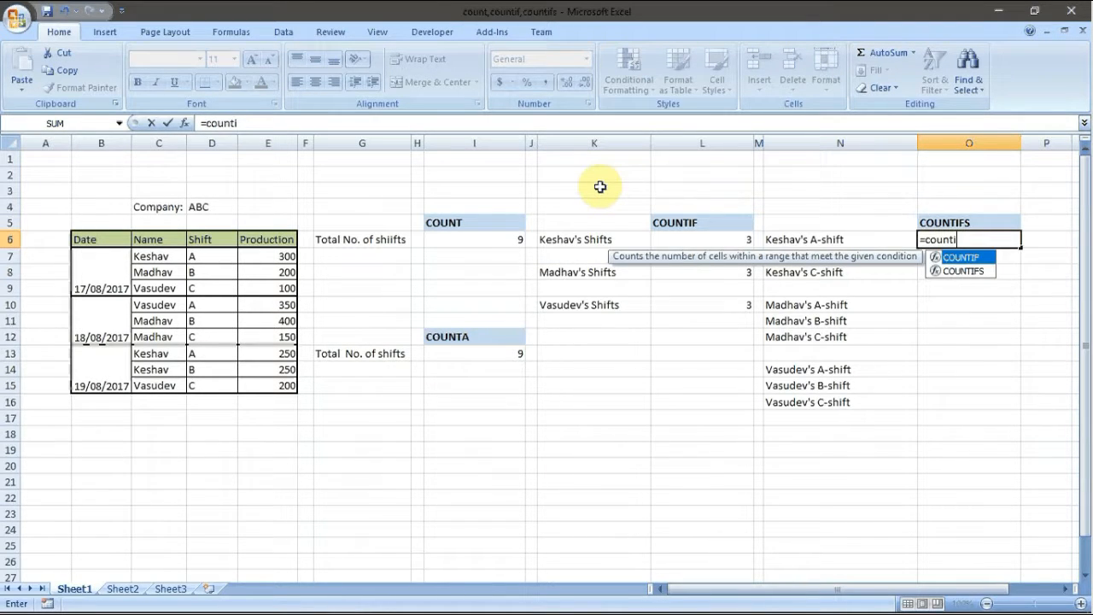
text(fs()
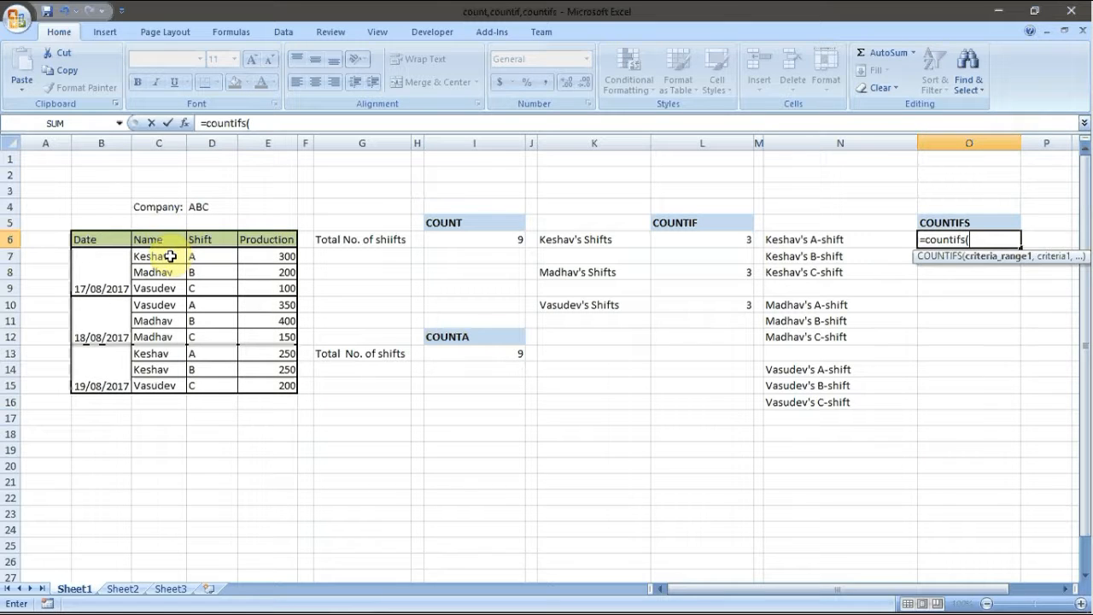
drag(158, 256, 161, 386)
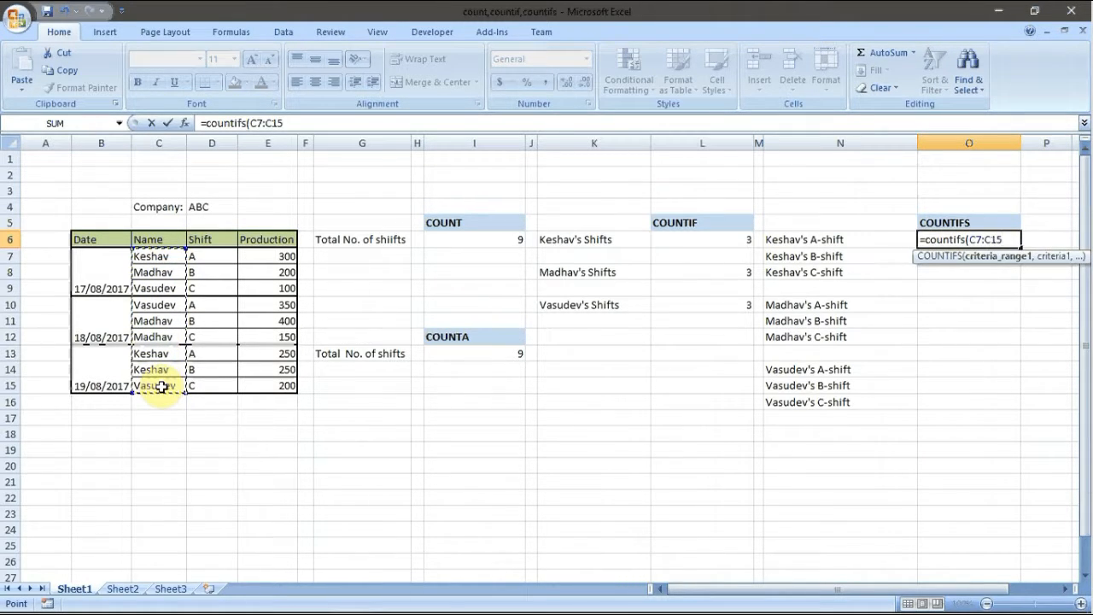
text(,)
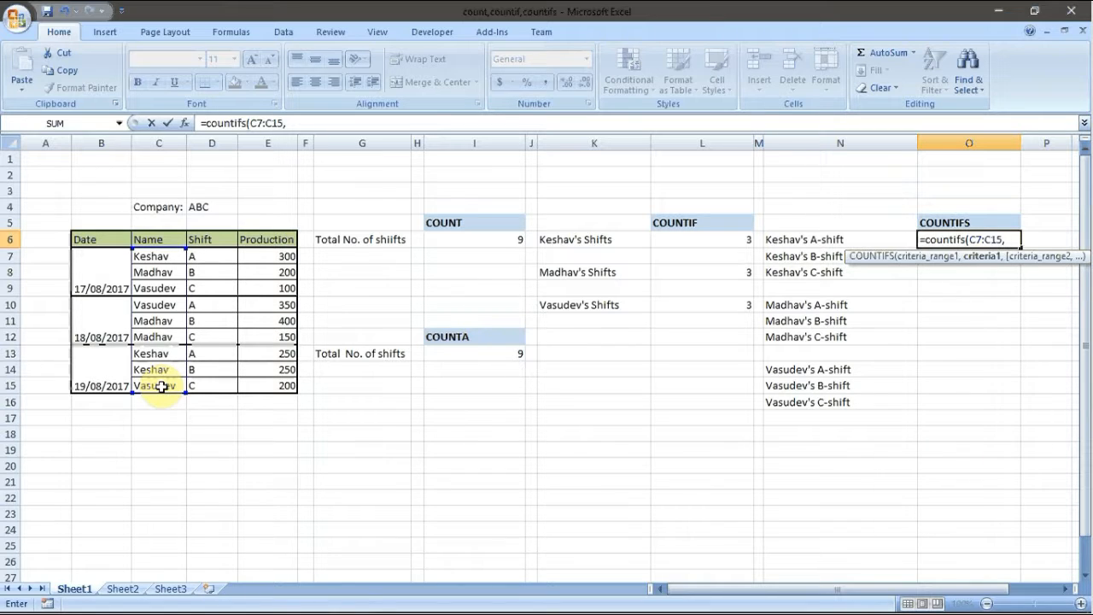
text(")
text(mad)
key(BackSpace)
key(BackSpace)
key(BackSpace)
key(BackSpace)
text("keshav")
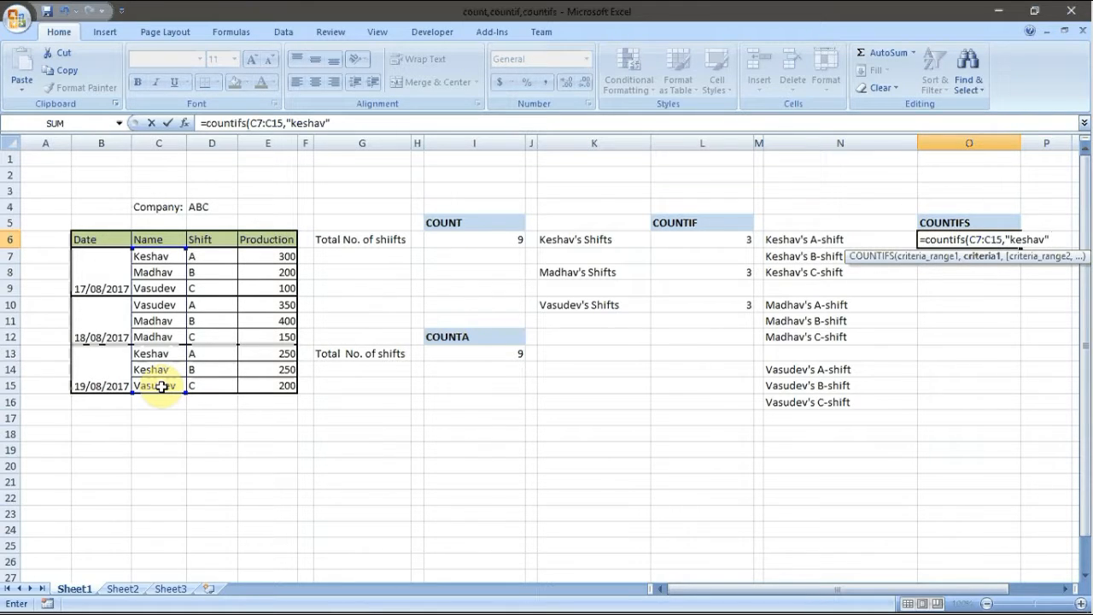
Complete the COUNTIFS formula in cell O6 with D7:D15 as the second criteria range and "A" as its criterion
text(,)
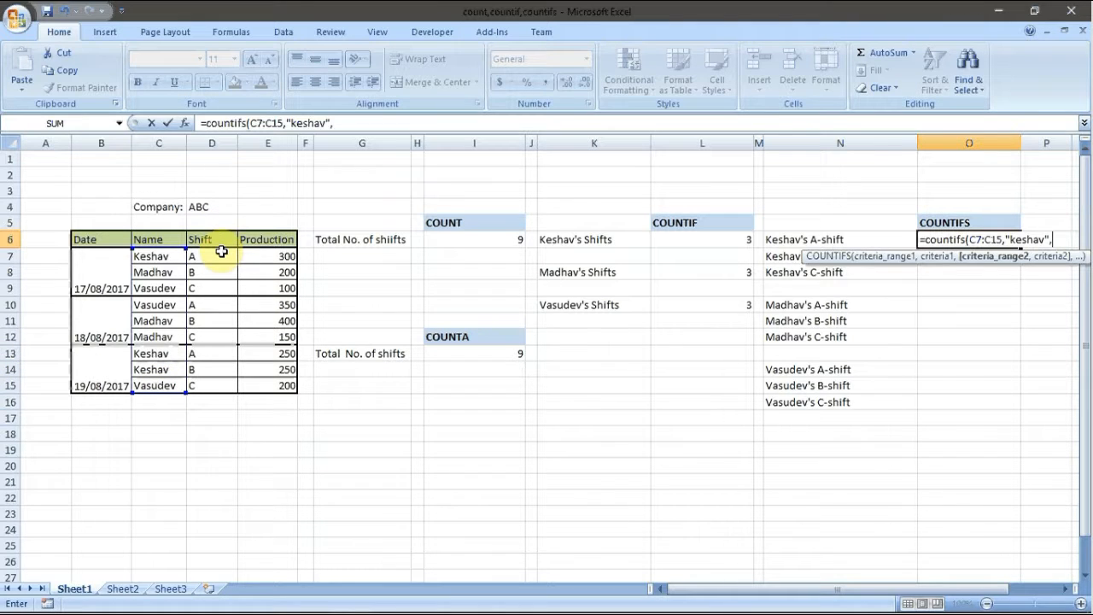
drag(221, 251, 224, 387)
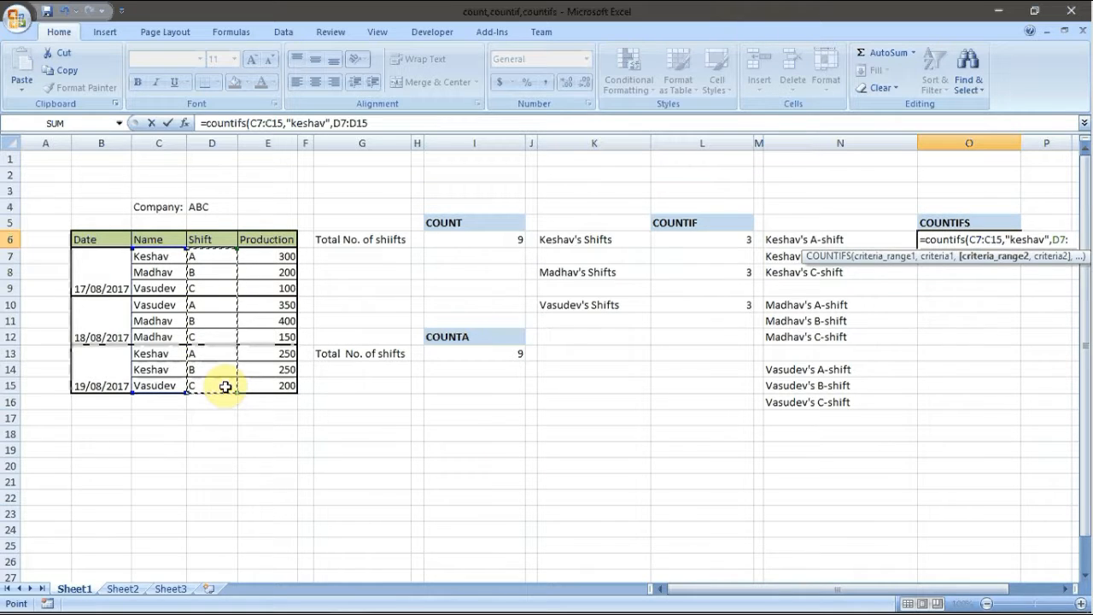
text(,)
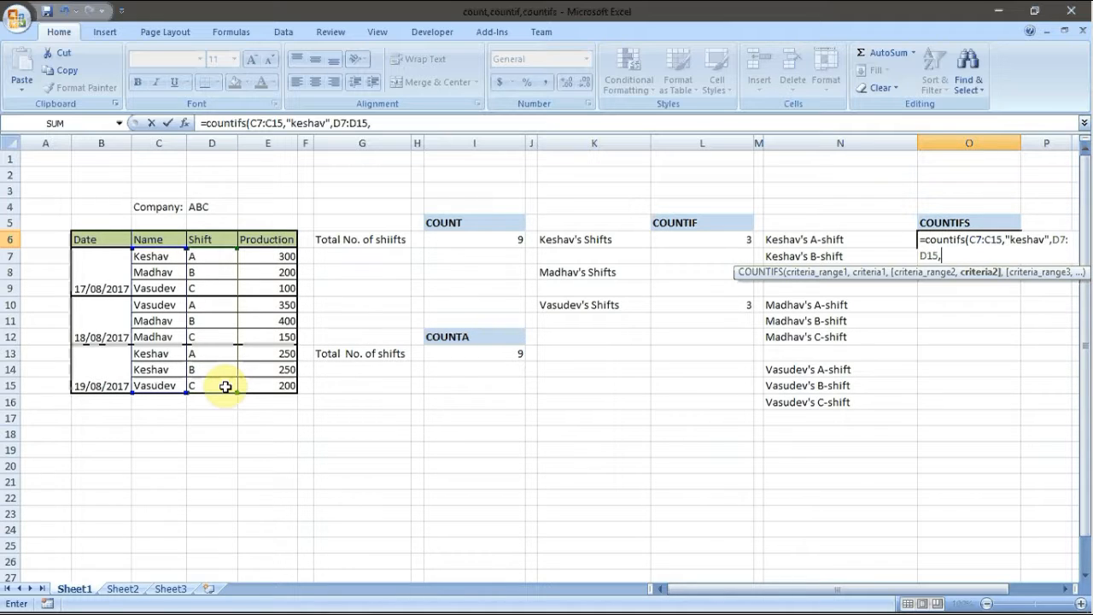
text("A"))
key(Return)
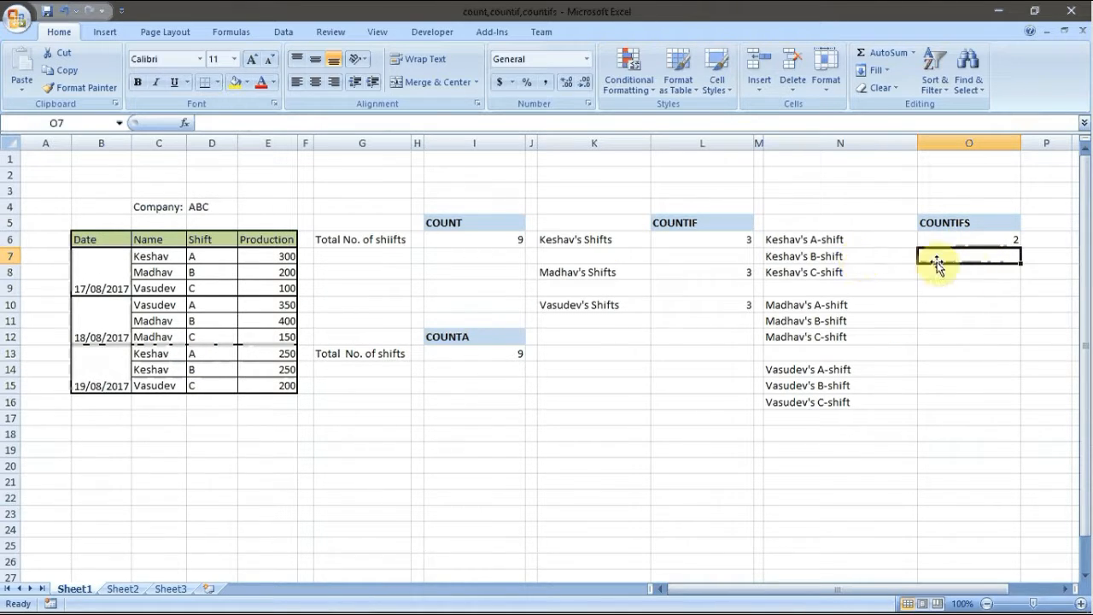
Lock the row references in cell O6's COUNTIFS formula so that its ranges read C$7:C$15 and D$7:D$15
click(970, 242)
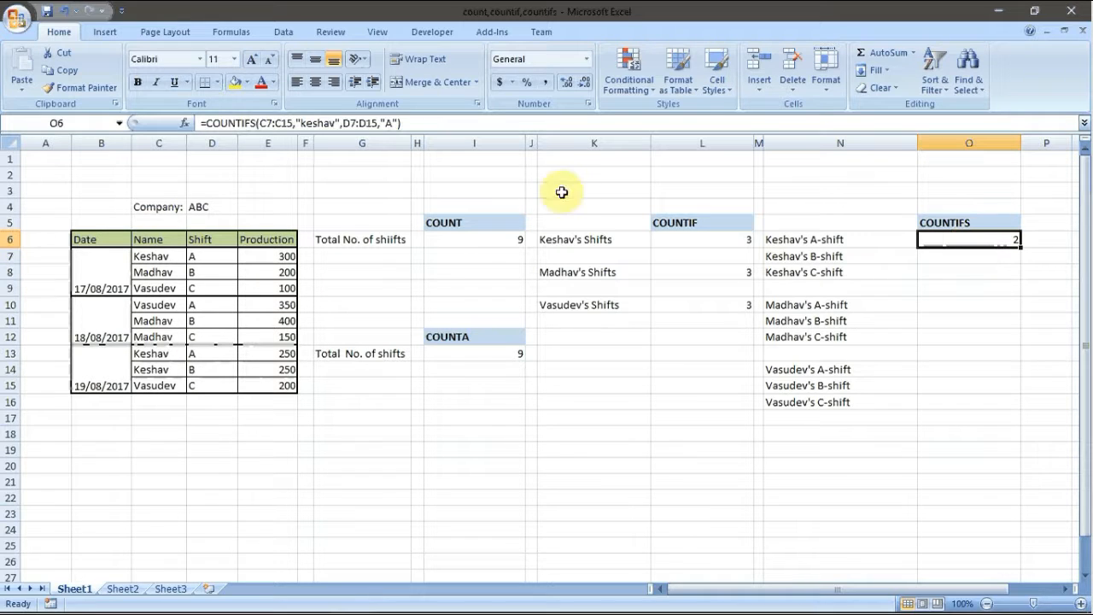
click(266, 123)
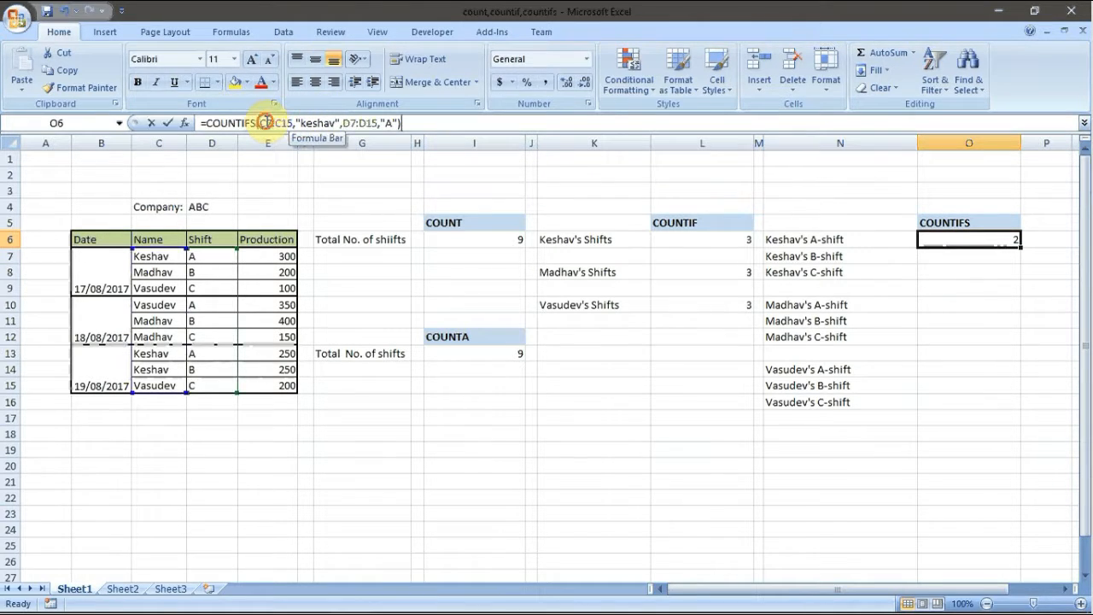
text($)
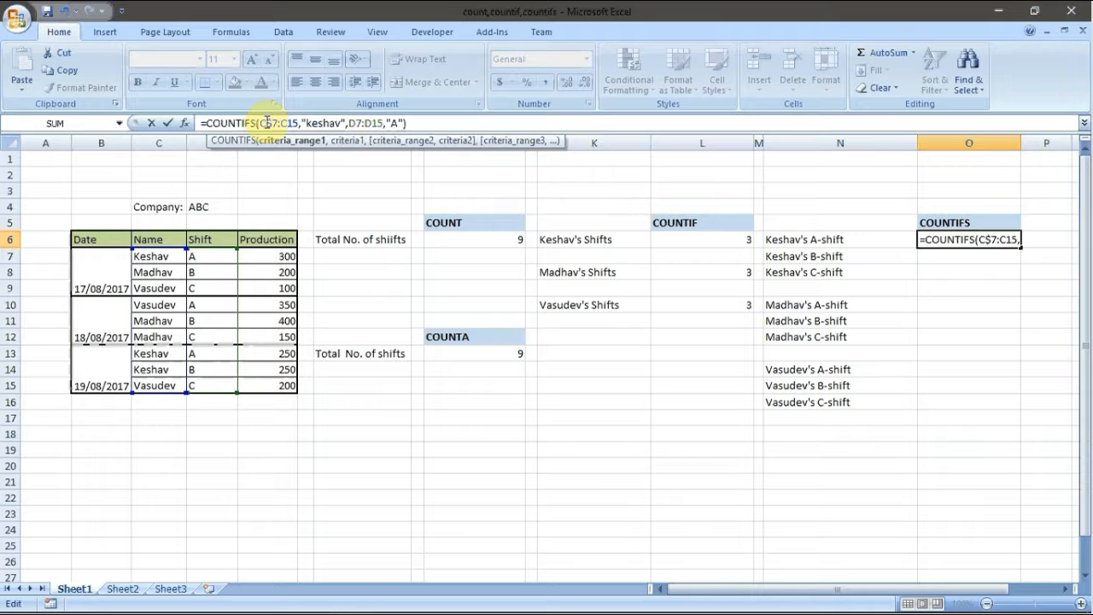
click(288, 123)
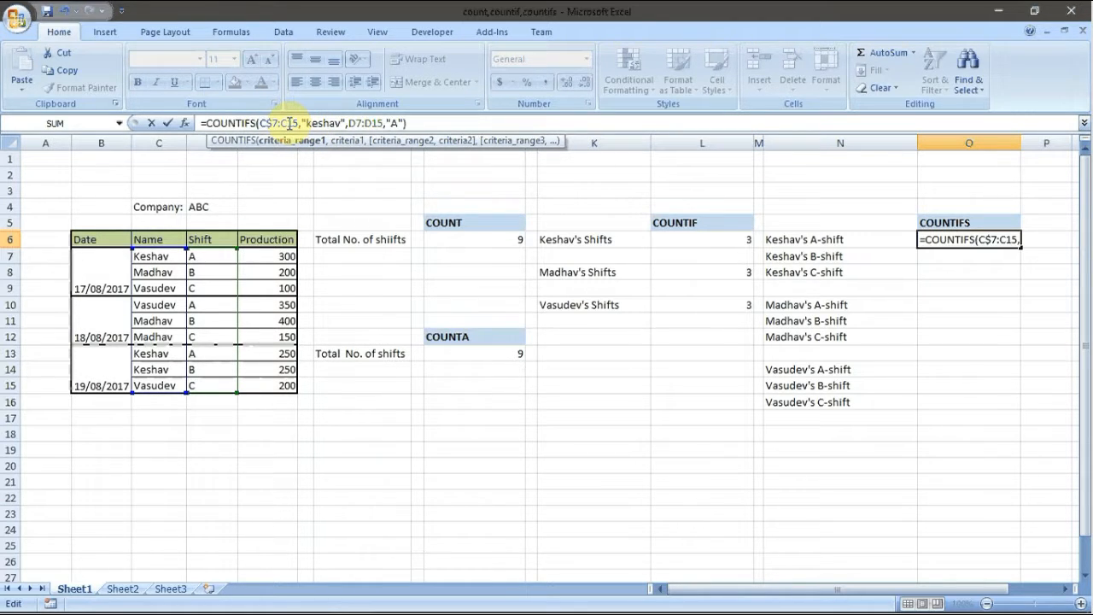
text($)
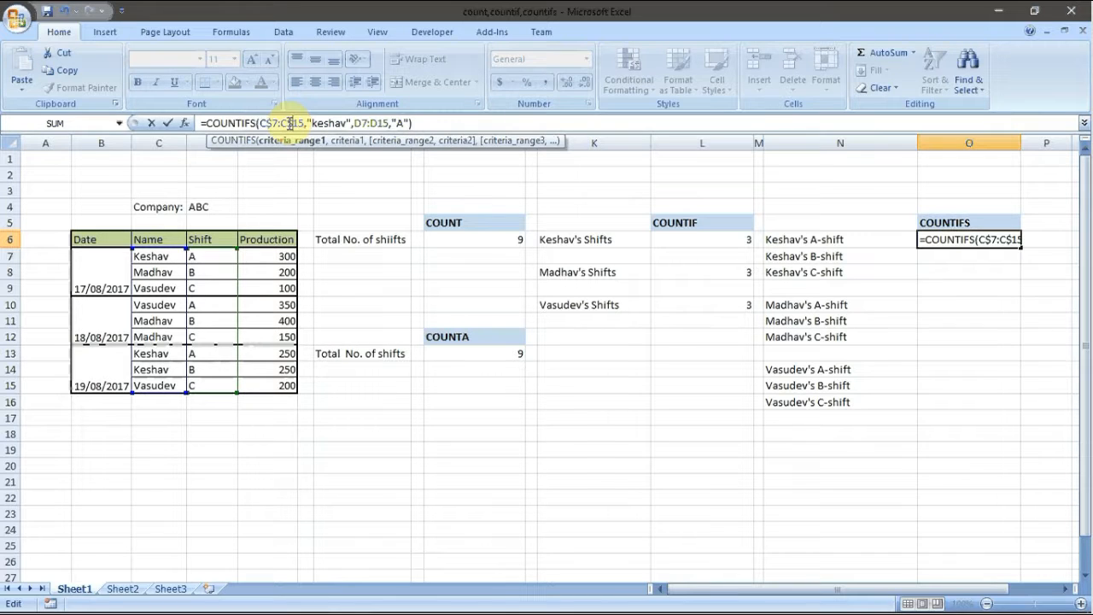
click(362, 124)
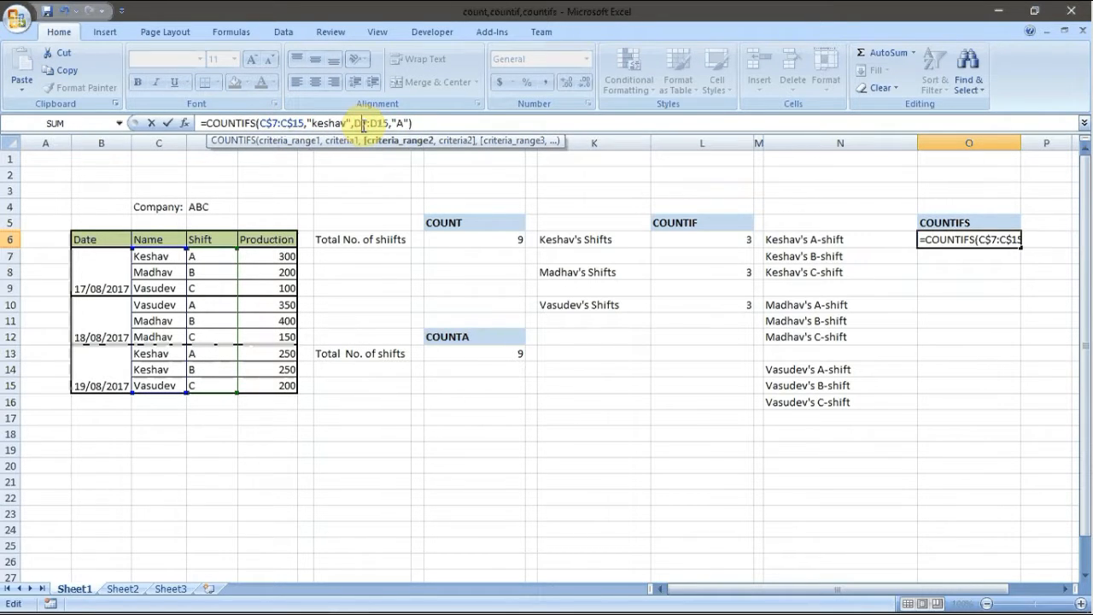
text($)
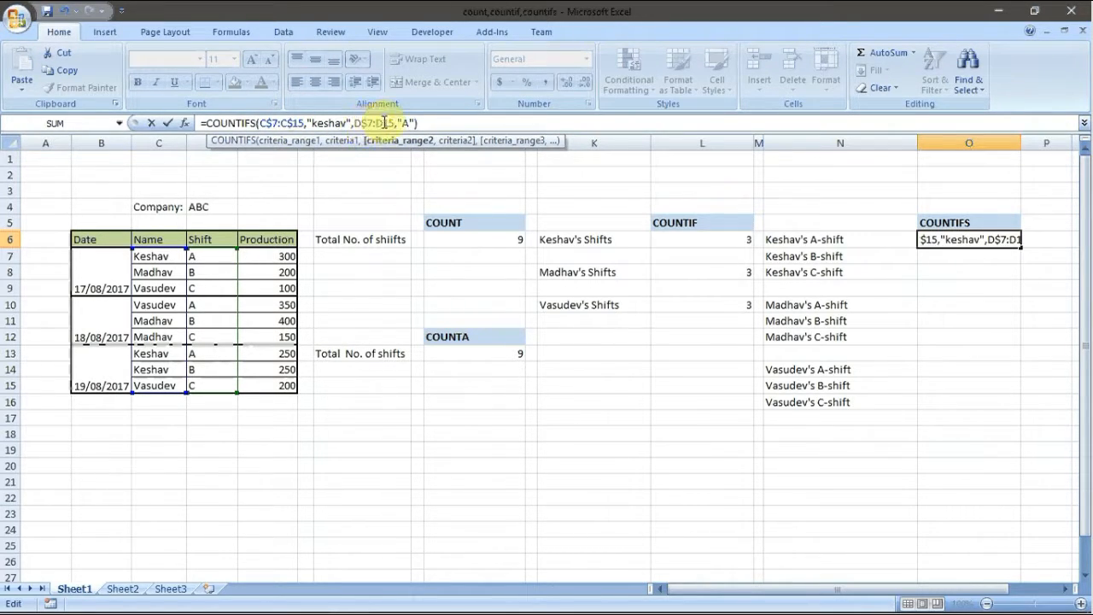
click(384, 123)
text($)
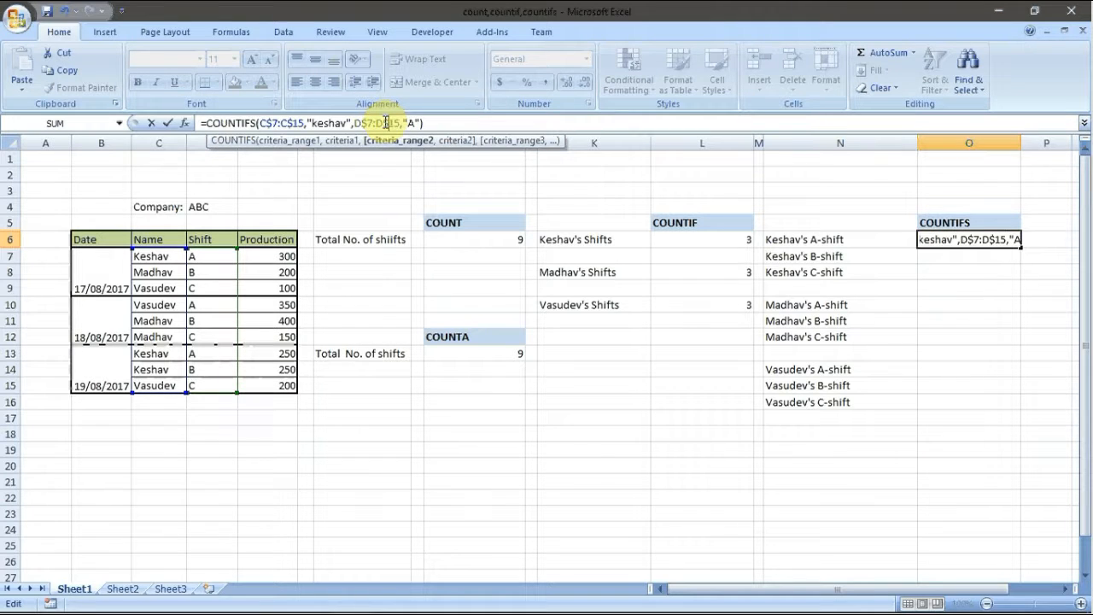
key(Return)
Fill the COUNTIFS formula from cell O6 down through O8, and select cell O7
click(988, 237)
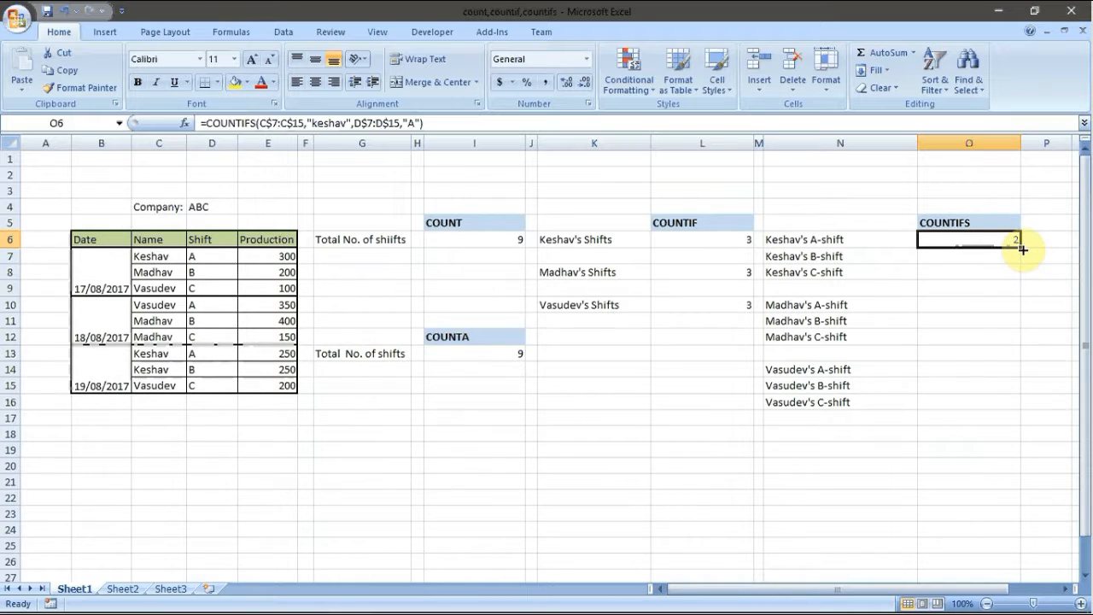
drag(1022, 248, 1019, 270)
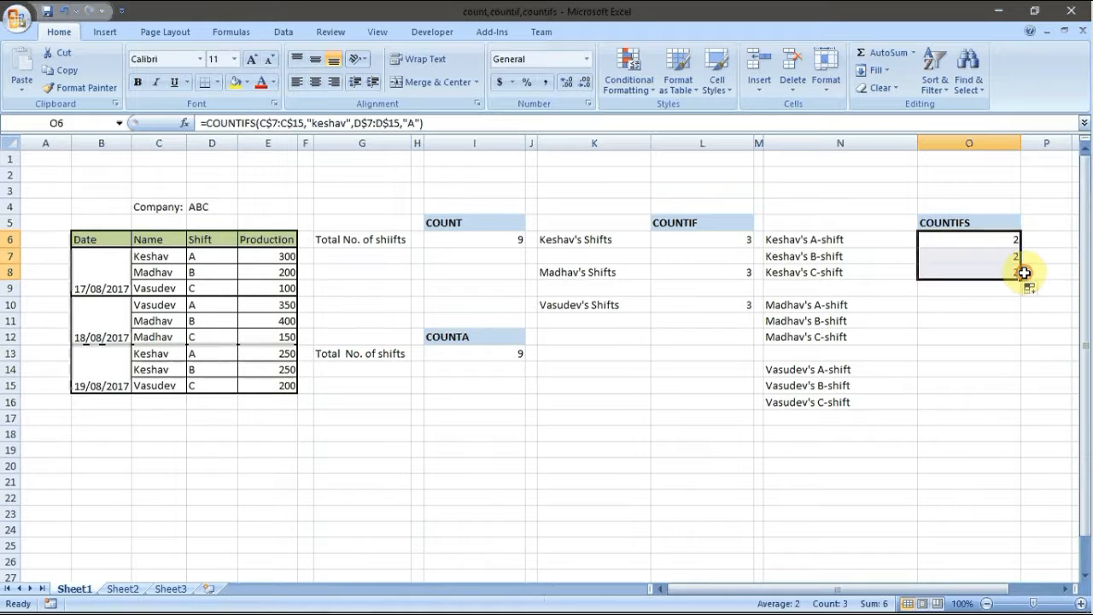
click(1010, 255)
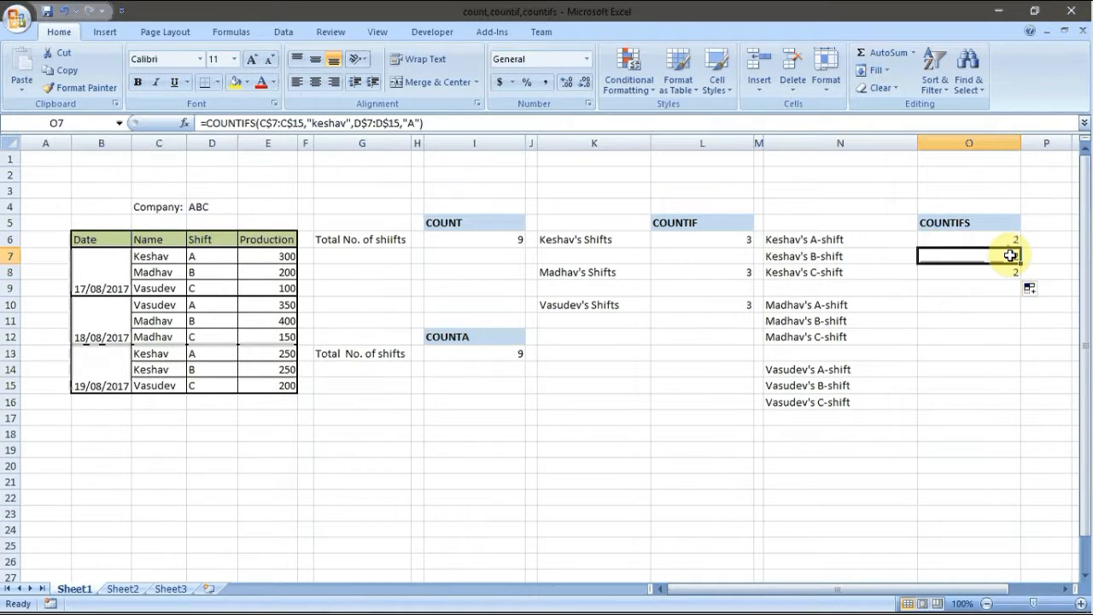
Change the shift criterion in cell O7's COUNTIFS formula to "B"
click(1007, 239)
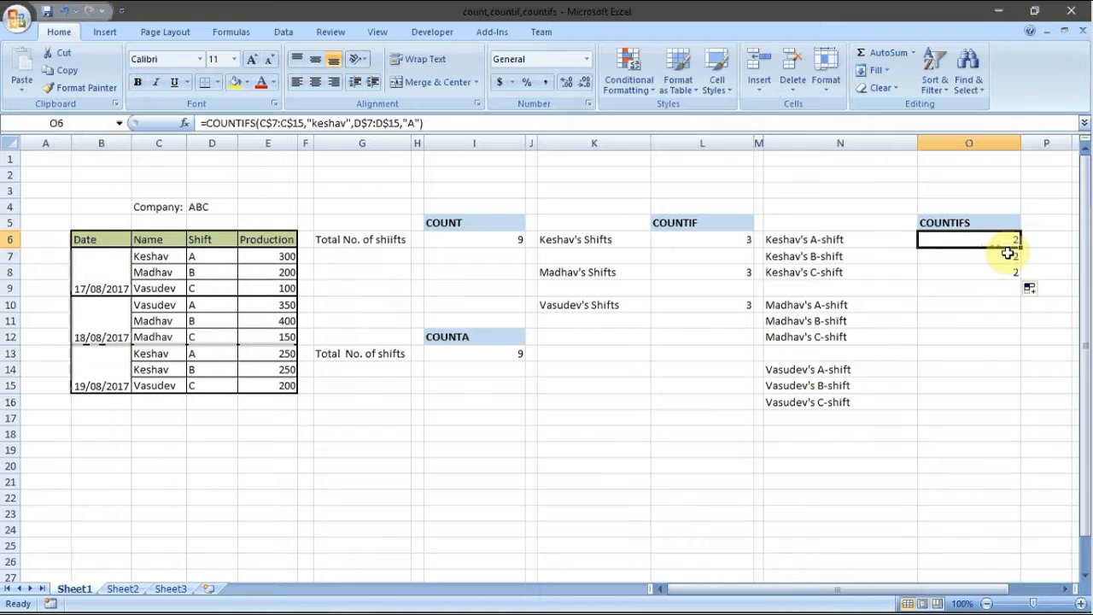
click(1007, 254)
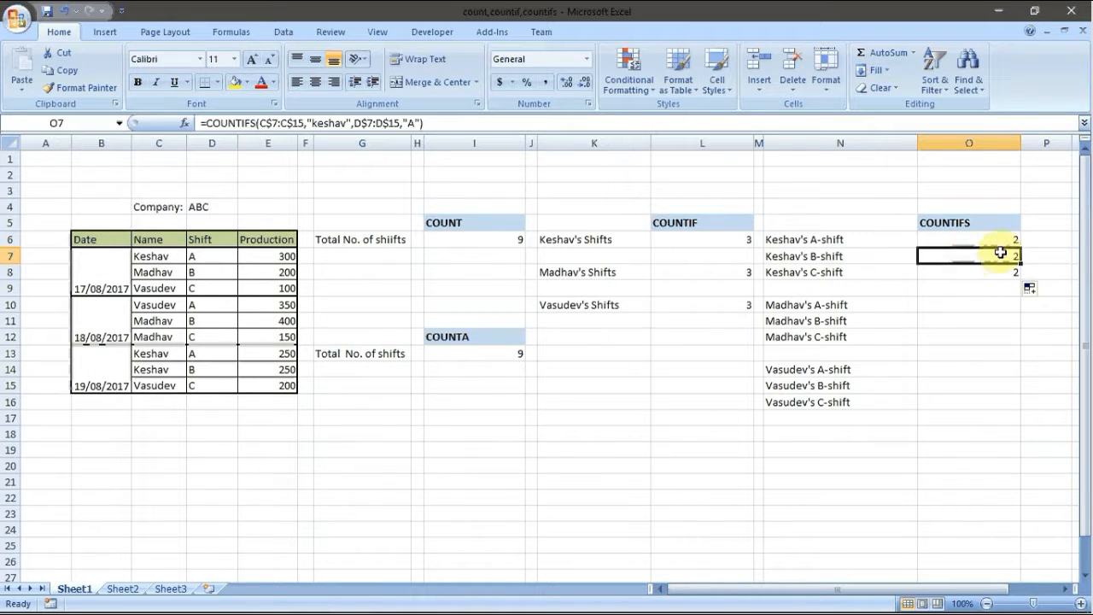
key(ctrl+c)
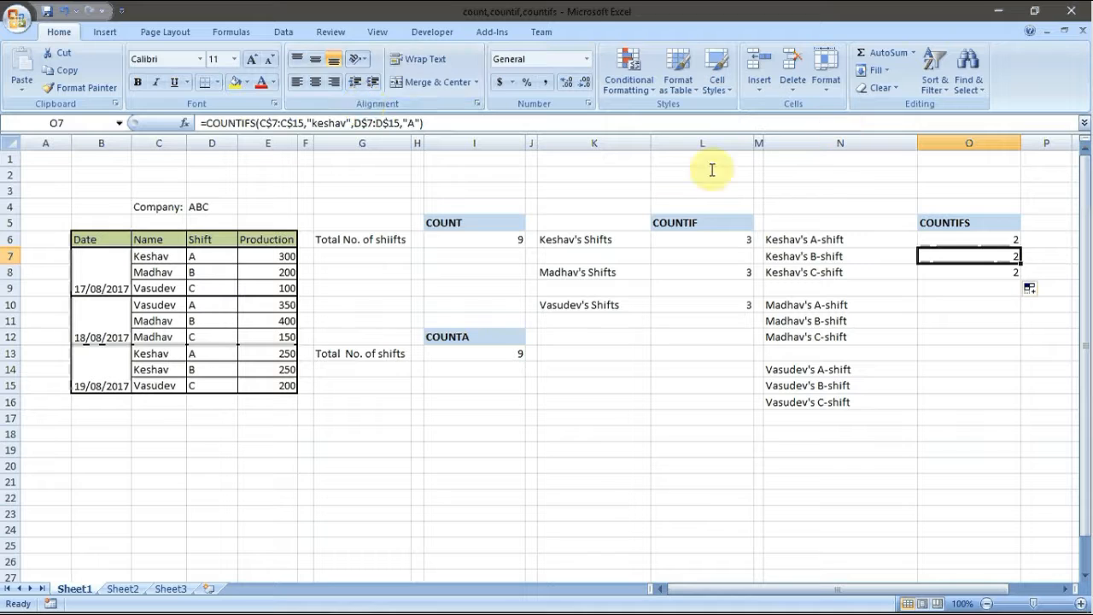
click(414, 123)
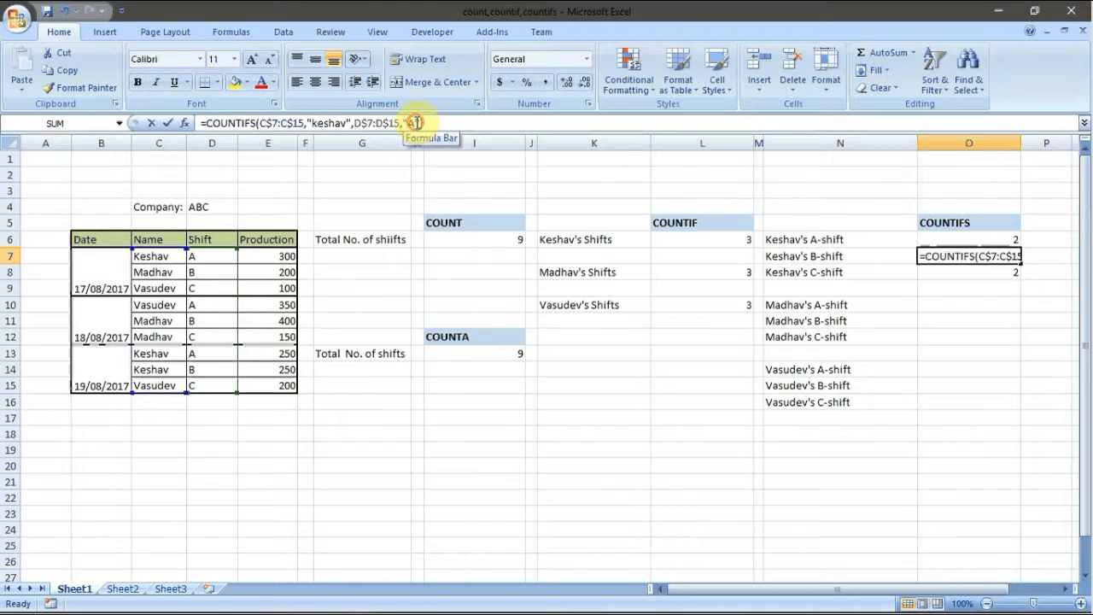
key(BackSpace)
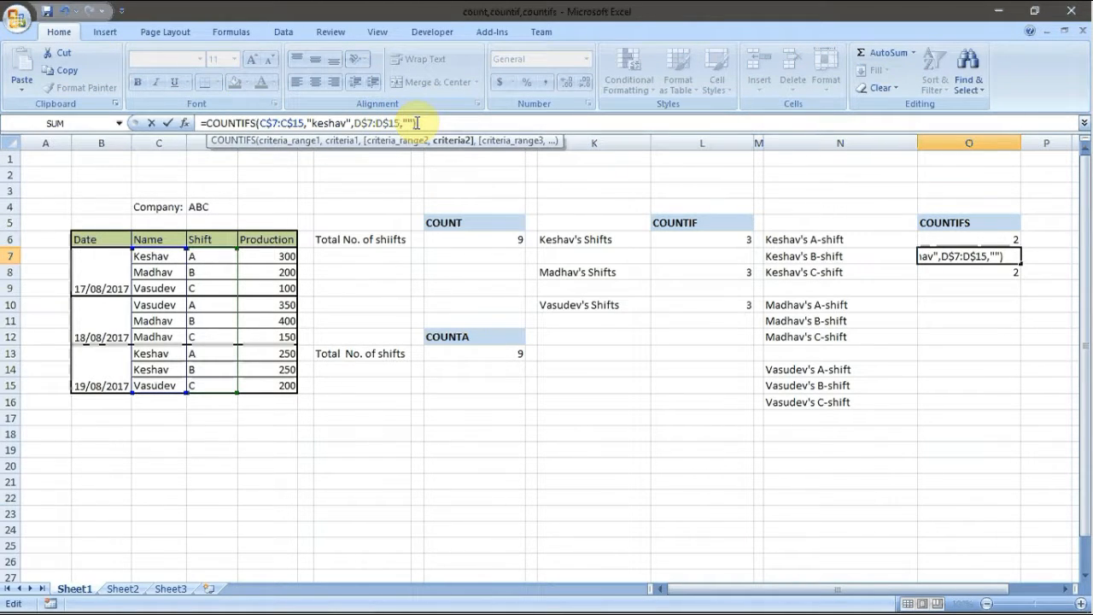
text(B)
key(Return)
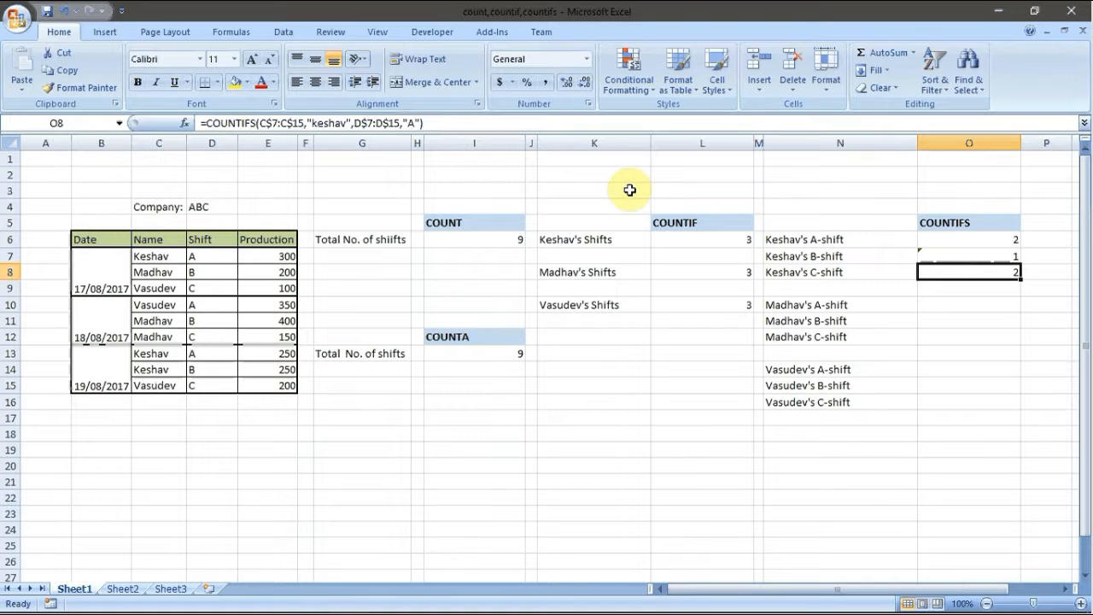
Change the shift criterion in cell O8's COUNTIFS formula to "C"
click(418, 123)
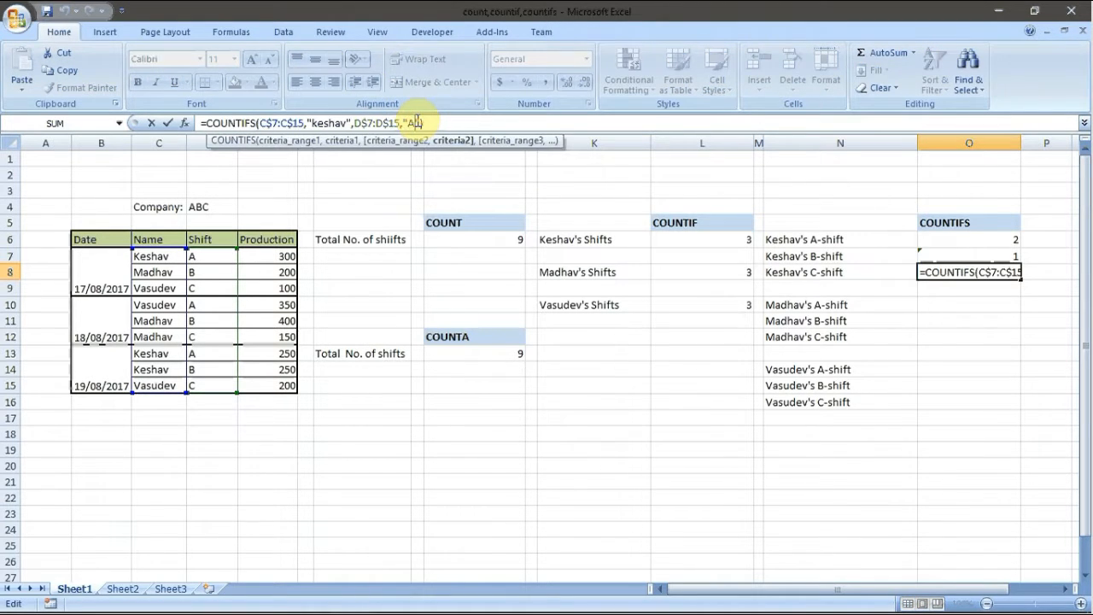
key(BackSpace)
key(Return)
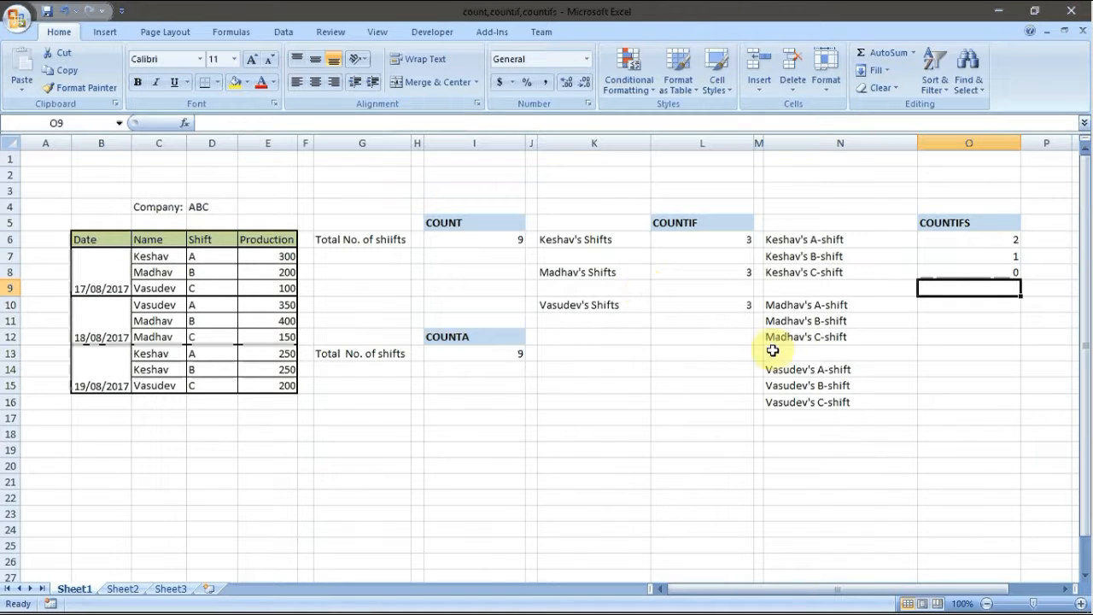
Copy the three COUNTIFS formulas from O6:O8 into O10:O12 for the second employee
click(998, 304)
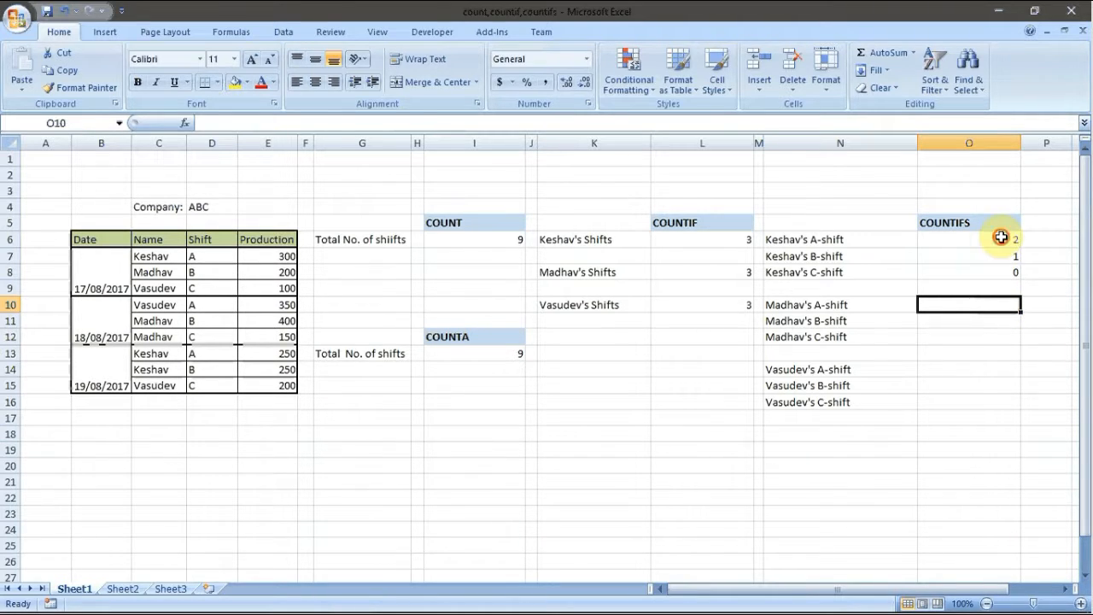
drag(1001, 237, 1001, 271)
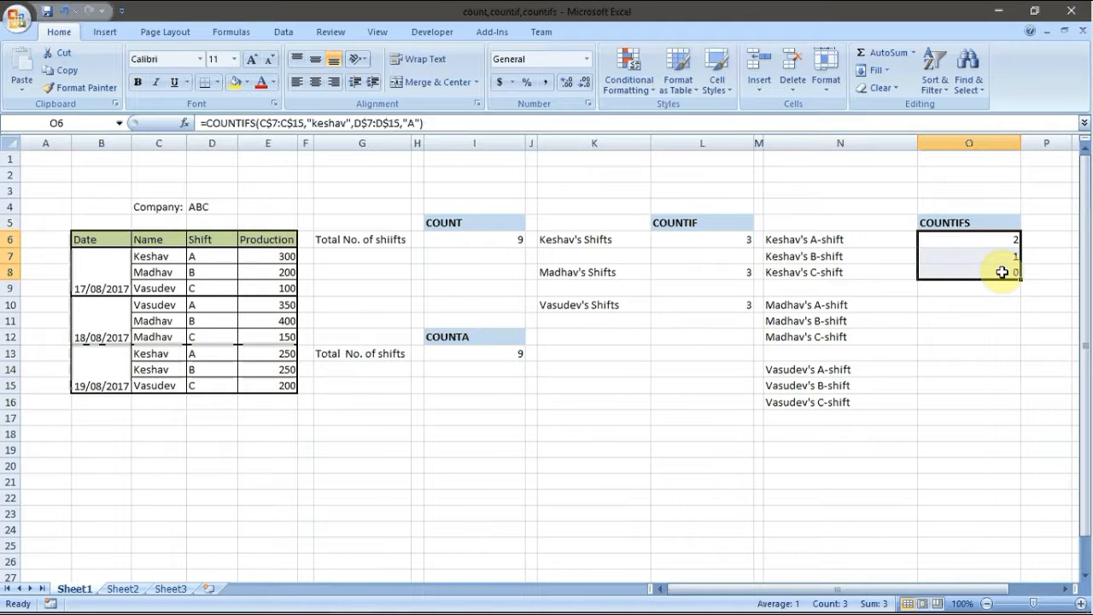
key(ctrl+c)
click(1000, 305)
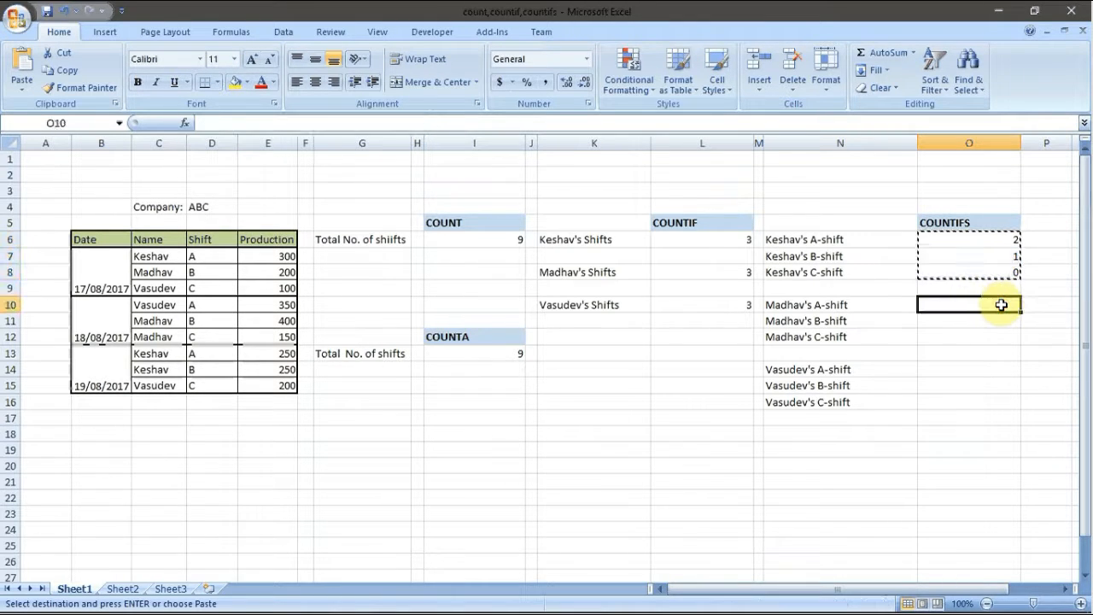
key(Return)
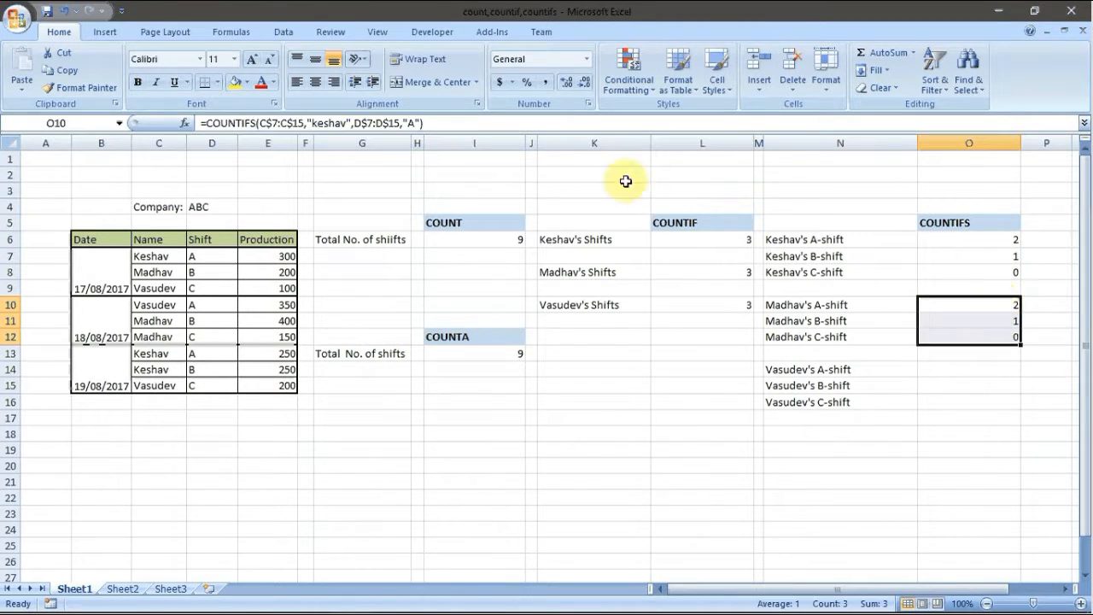
Replace the name criterion in cell O10's COUNTIFS formula with the second employee's name
click(347, 123)
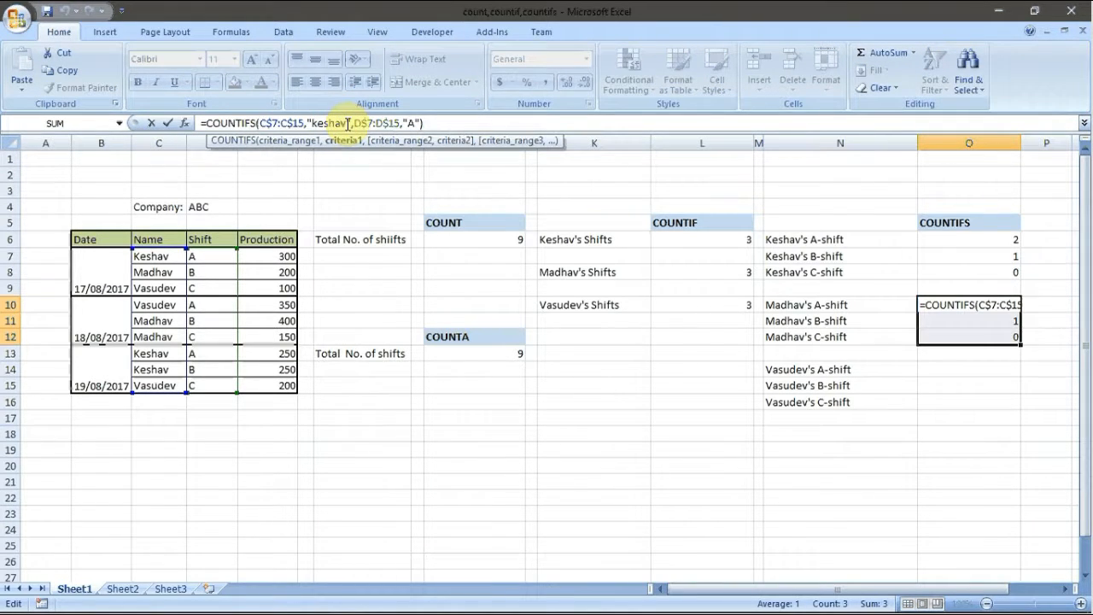
key(BackSpace)
key(BackSpace)
key(BackSpace)
key(BackSpace)
key(BackSpace)
key(BackSpace)
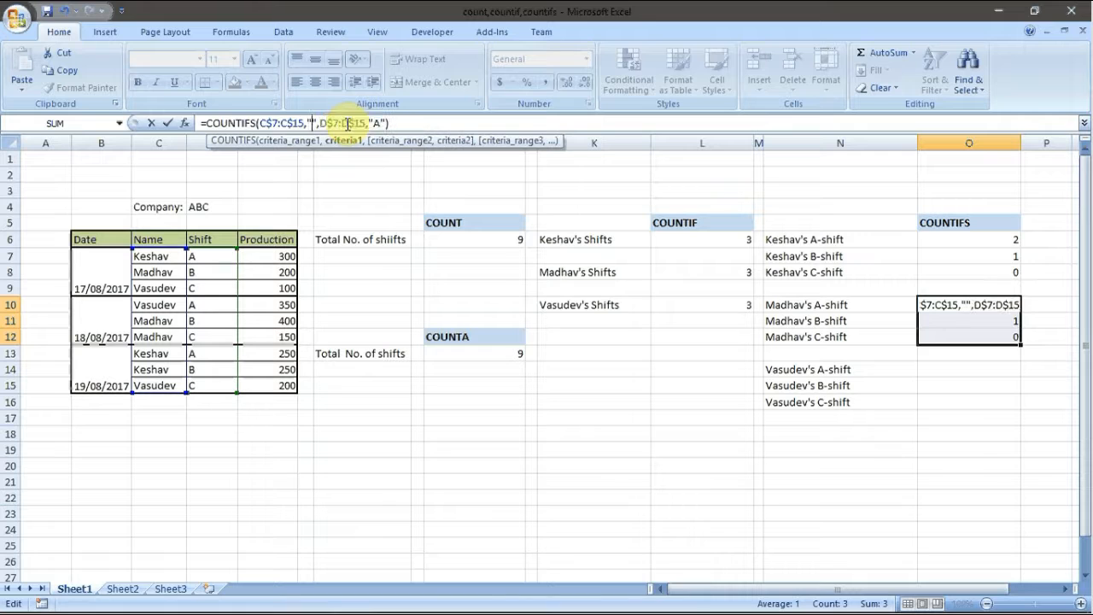
text(madhav)
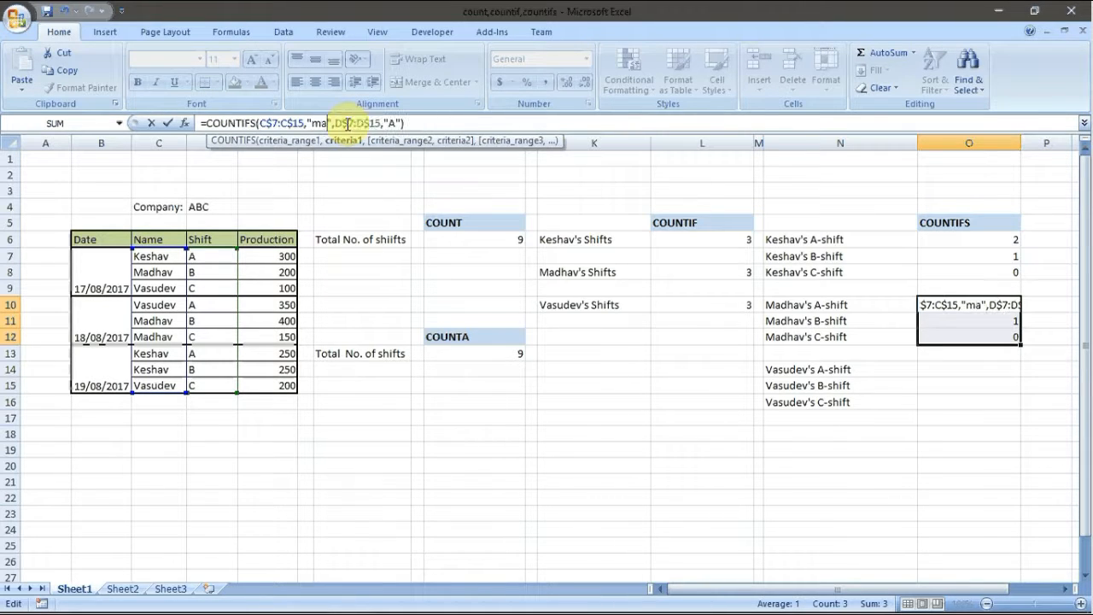
key(Return)
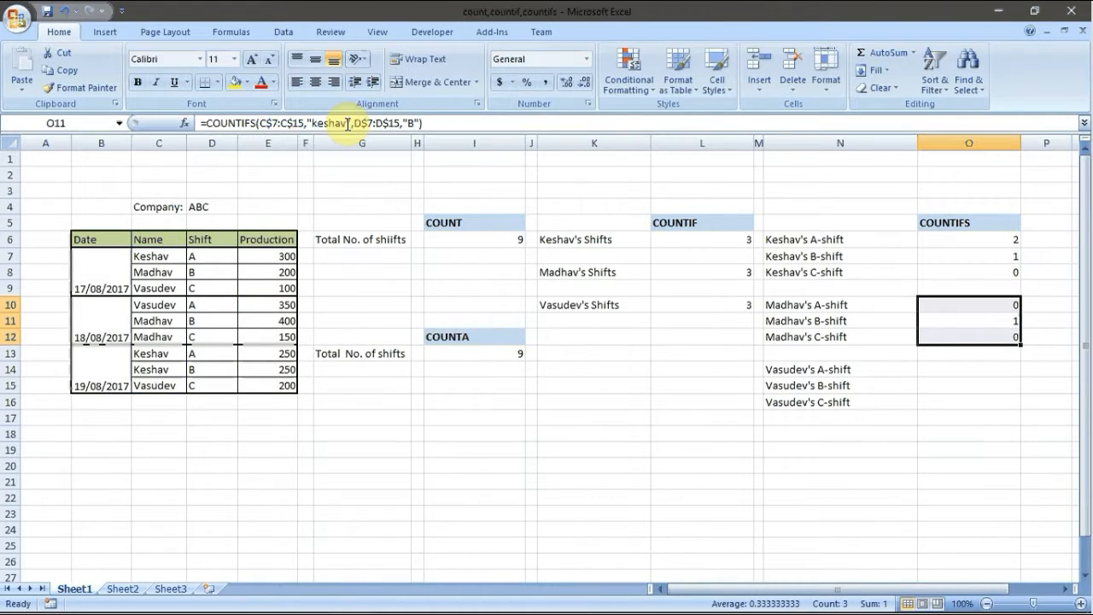
Replace the name criterion in cell O11's B-shift COUNTIFS formula with the second employee's name
click(986, 304)
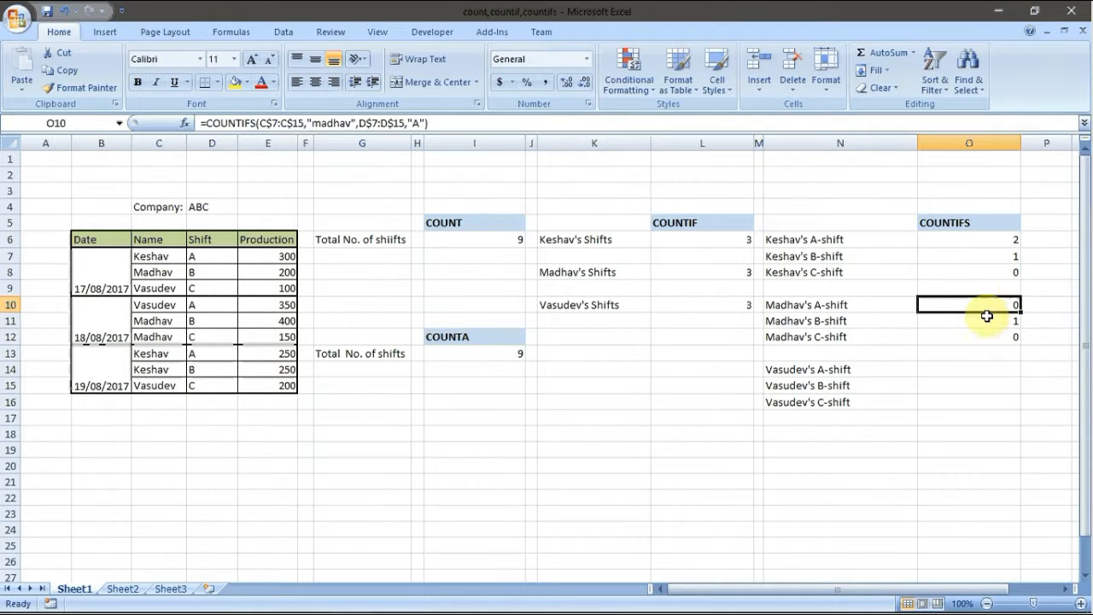
click(986, 319)
click(344, 123)
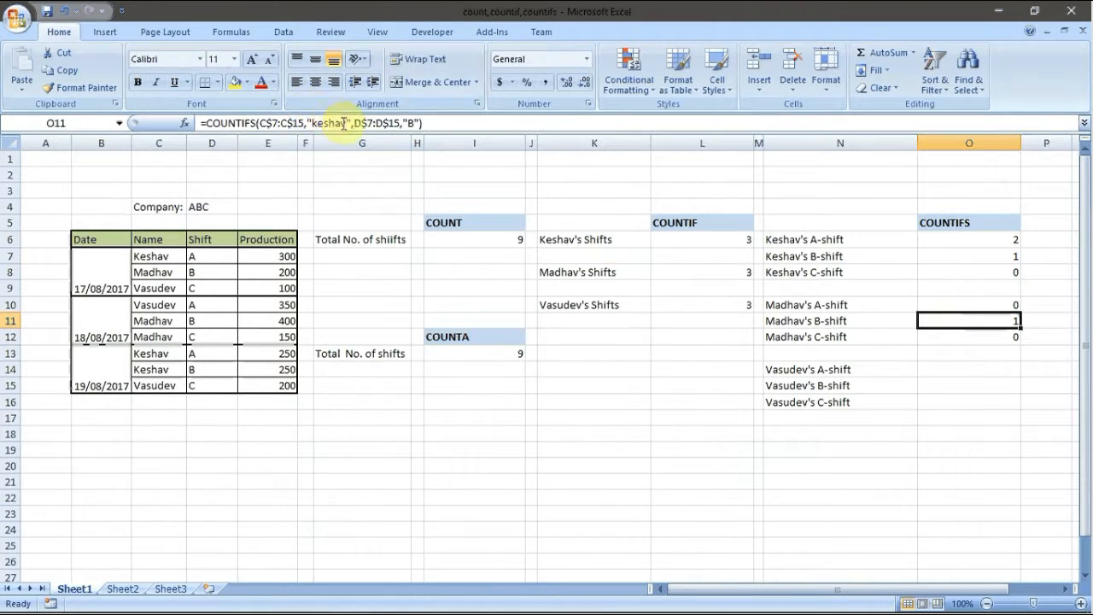
double_click(346, 123)
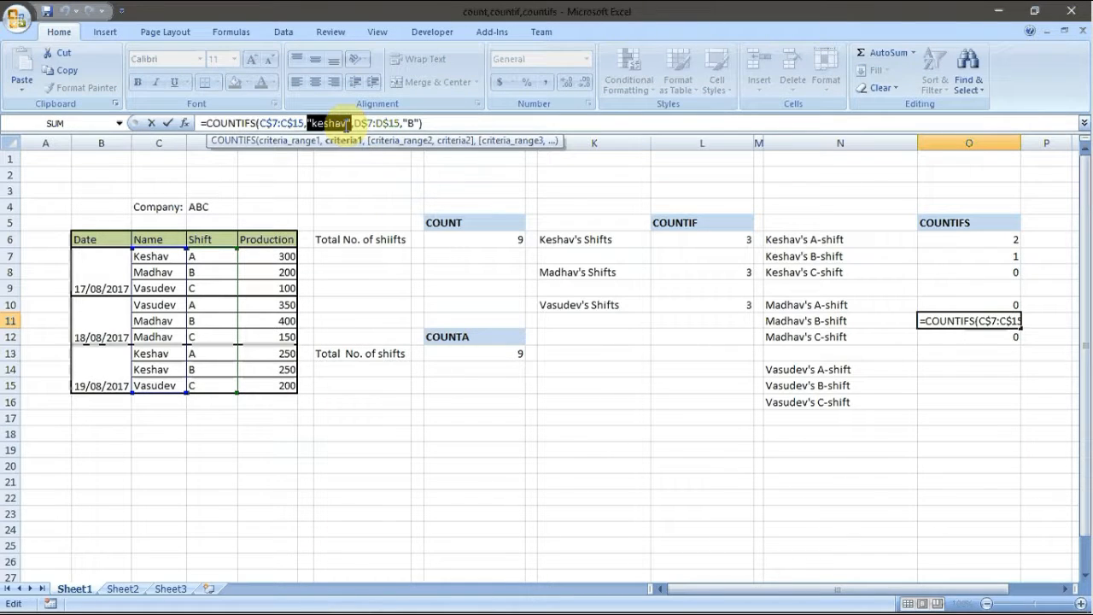
key(Delete)
text(madhav")
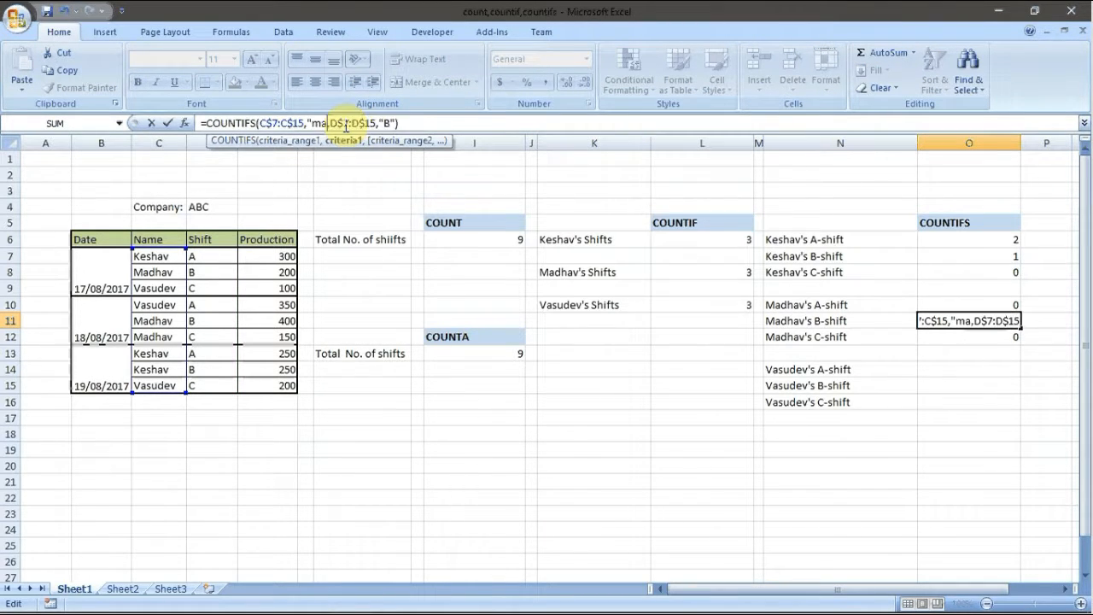
key(Return)
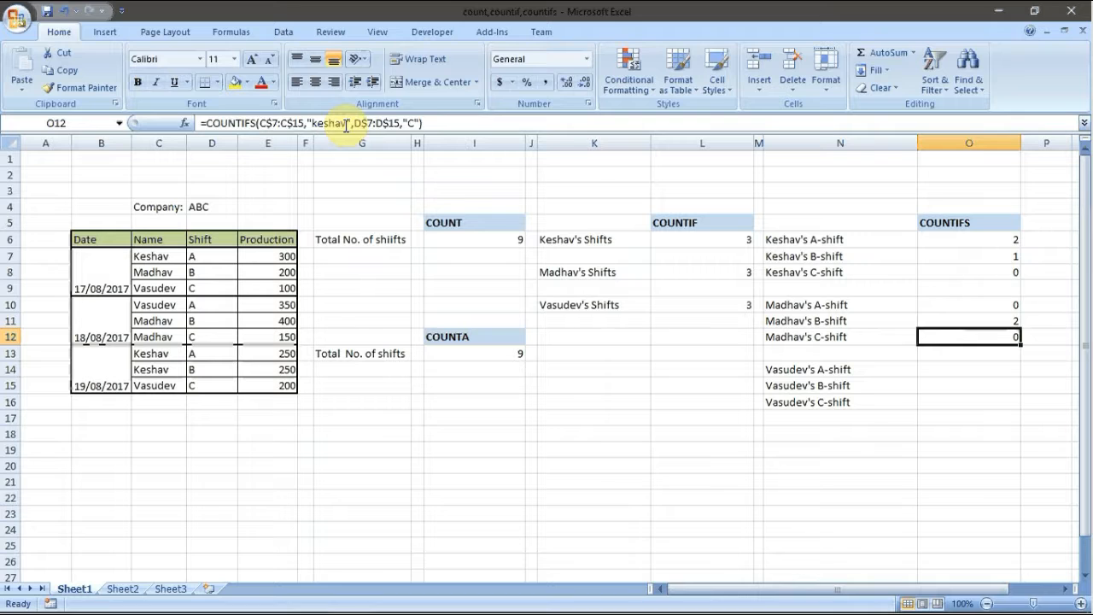
Replace the name criterion in cell O12's C-shift COUNTIFS formula with the second employee's name
double_click(329, 123)
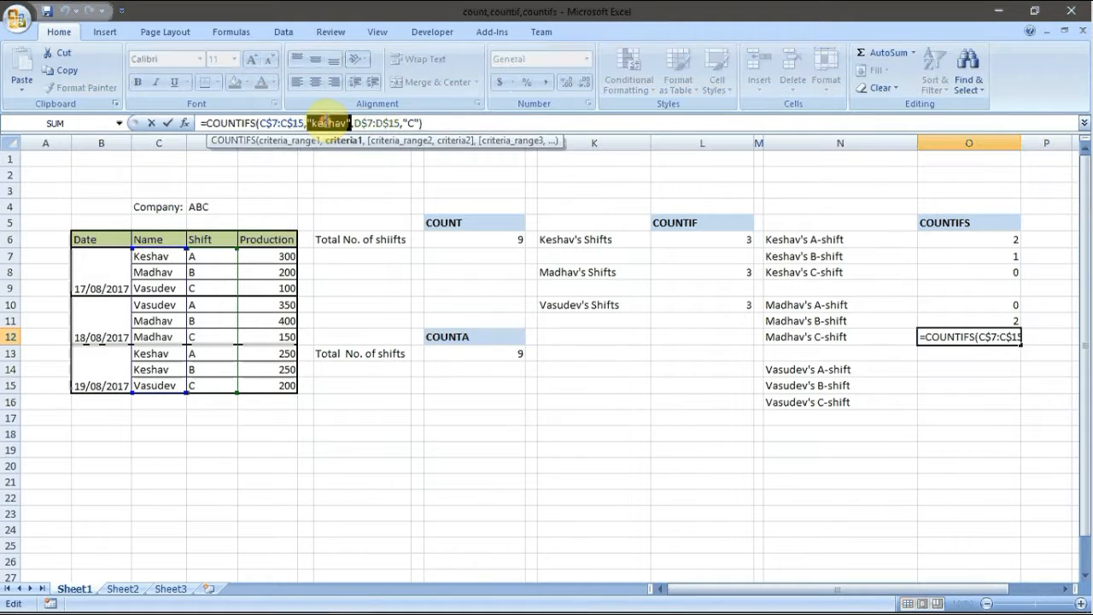
key(Delete)
text(madha)
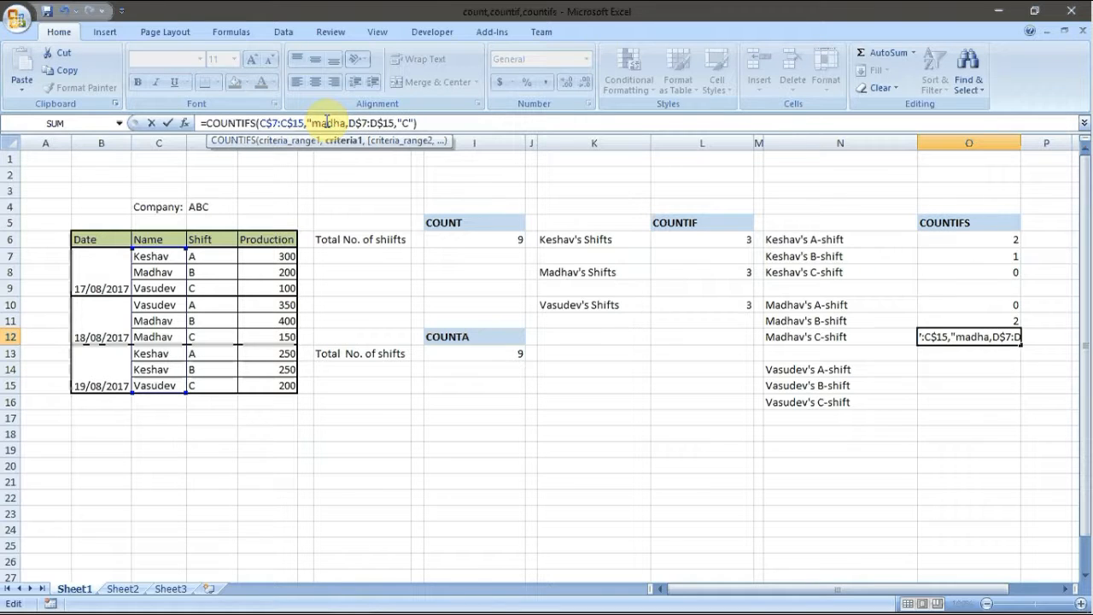
text(v")
key(Return)
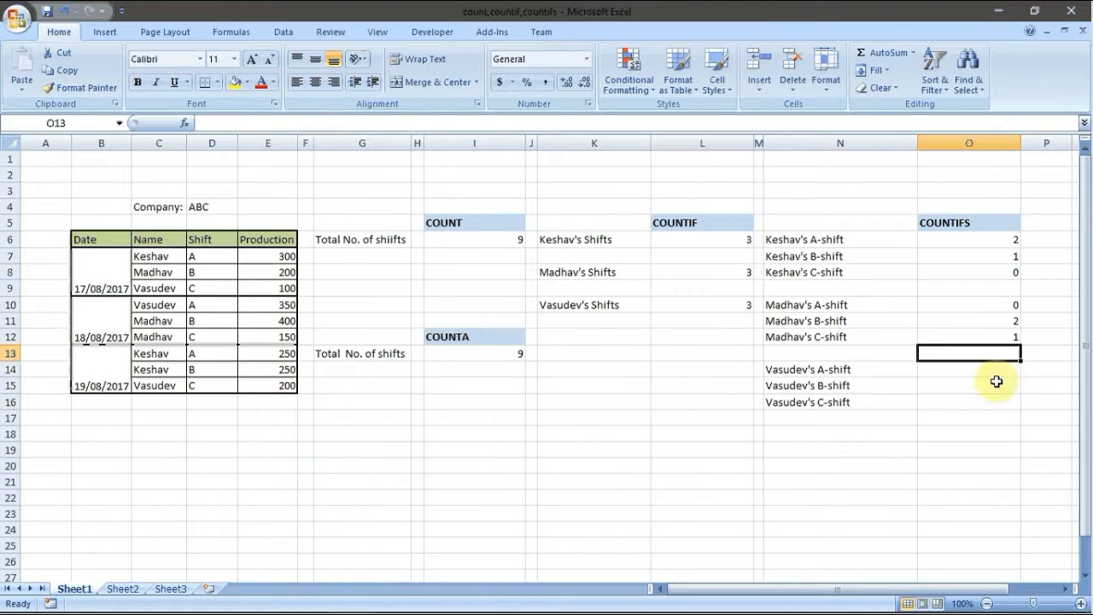
Copy the three COUNTIFS formulas from O10:O12 into O14:O16 for the third employee
click(987, 381)
click(982, 372)
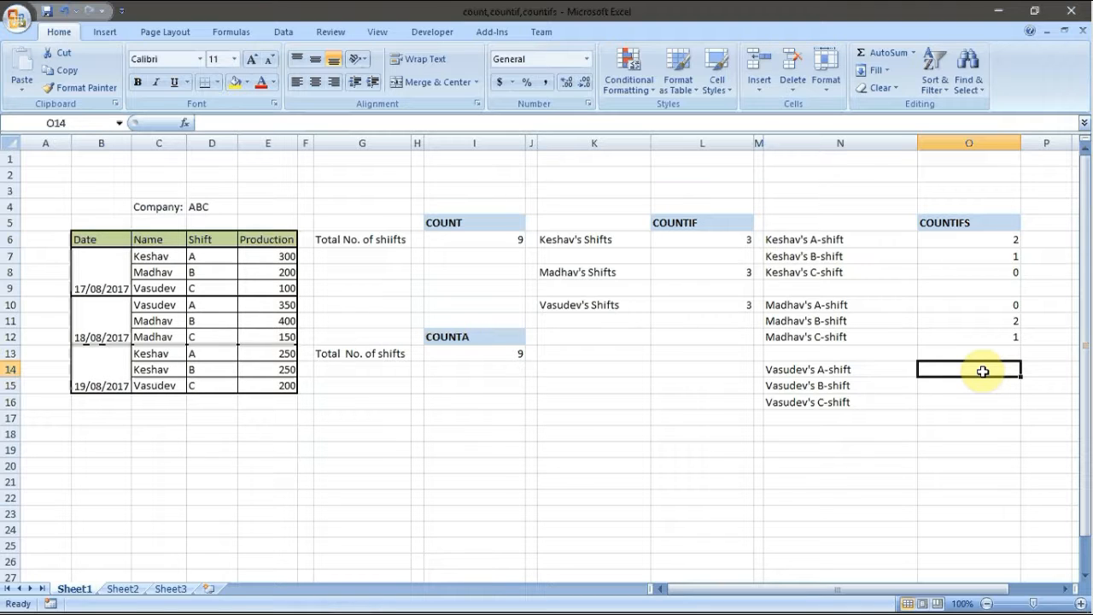
drag(1008, 300, 1006, 338)
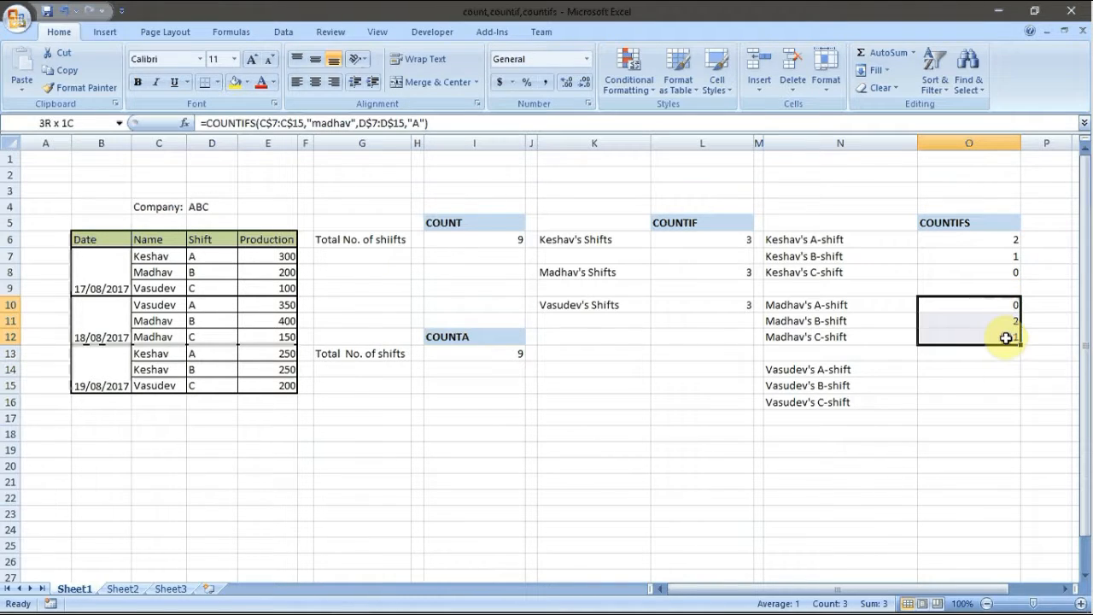
key(ctrl+c)
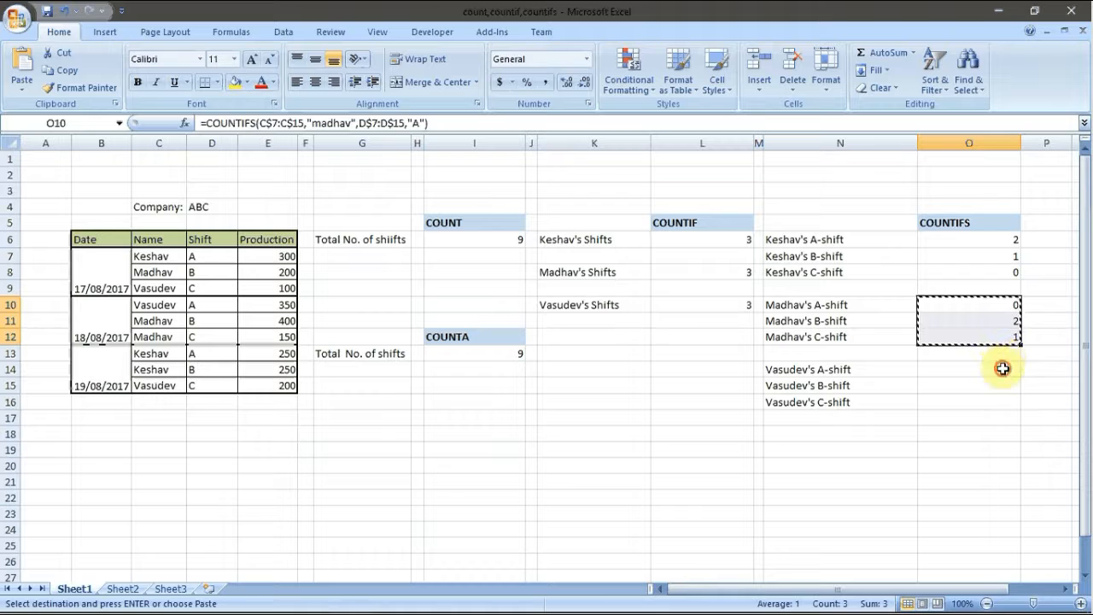
click(1002, 368)
key(Return)
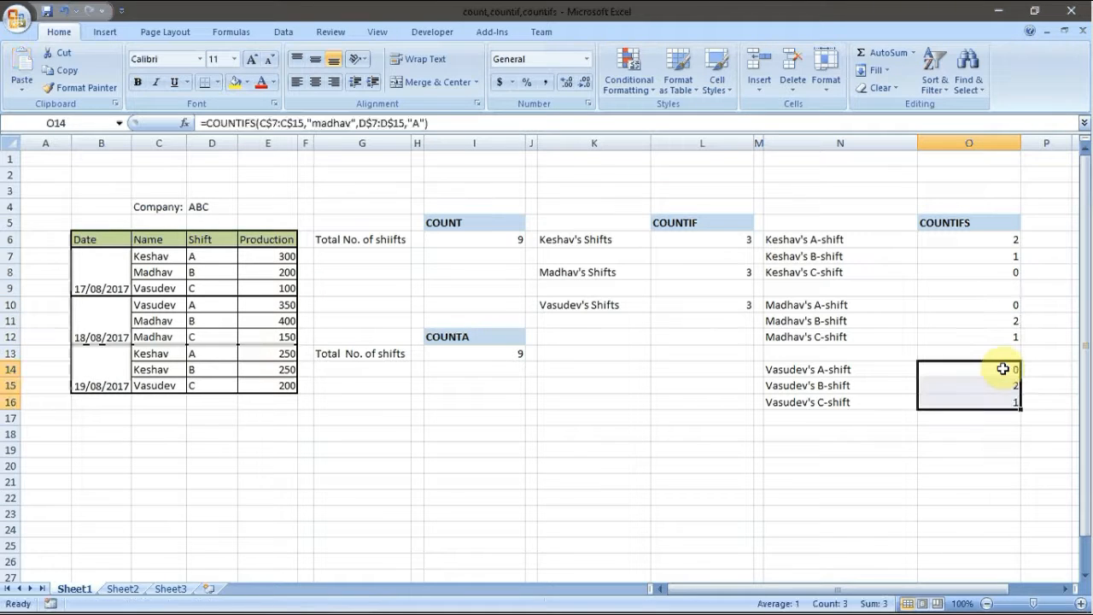
Replace the name criterion in cell O14's COUNTIFS formula with the third employee's name
click(353, 124)
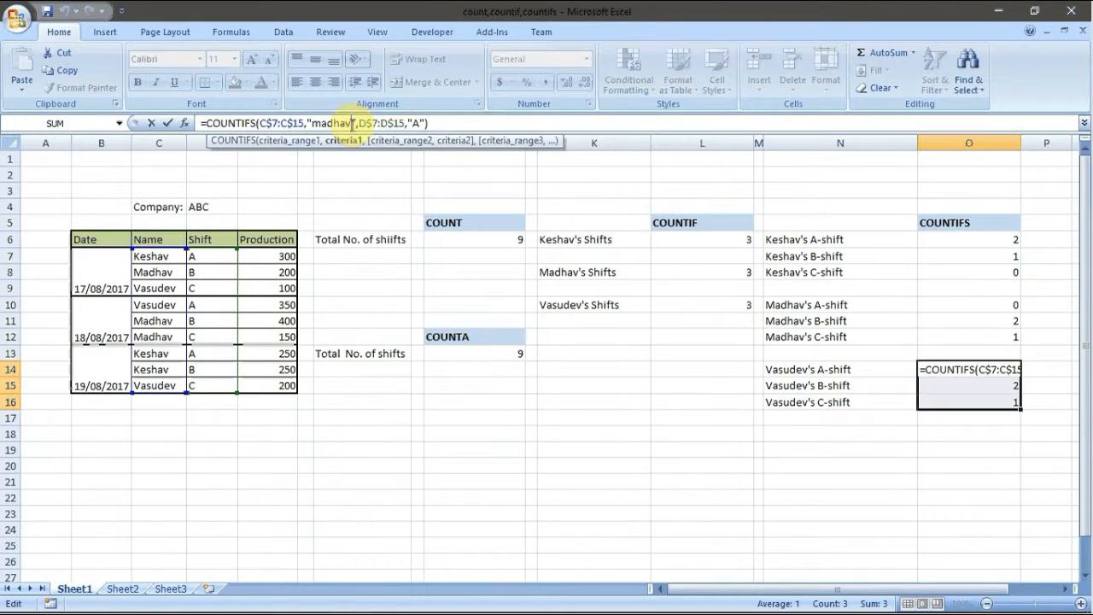
key(BackSpace)
key(BackSpace)
key(BackSpace)
key(BackSpace)
key(BackSpace)
key(BackSpace)
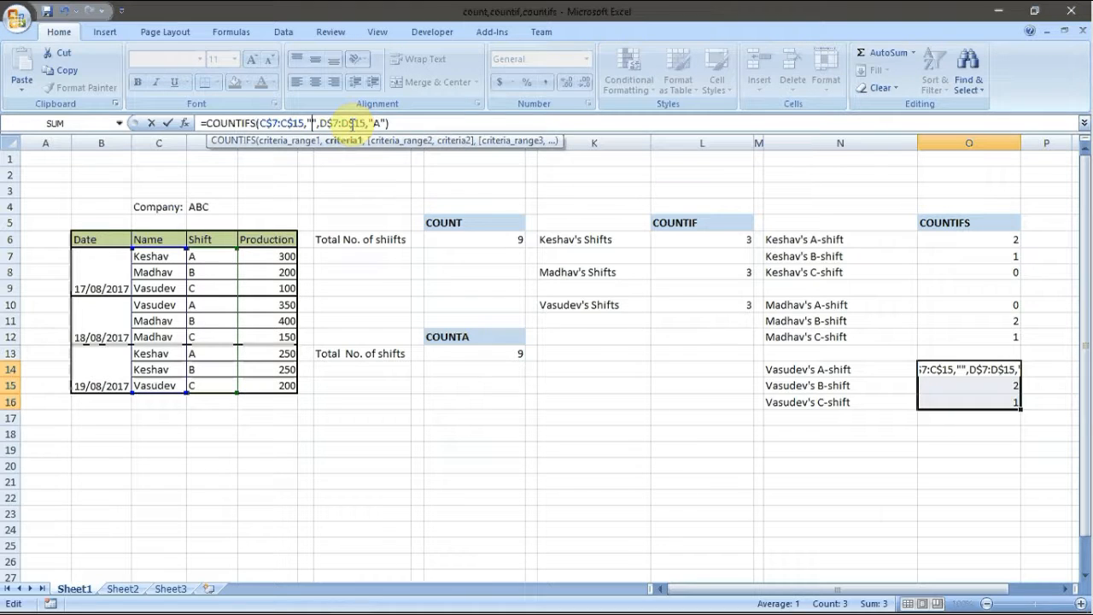
text(vasudev)
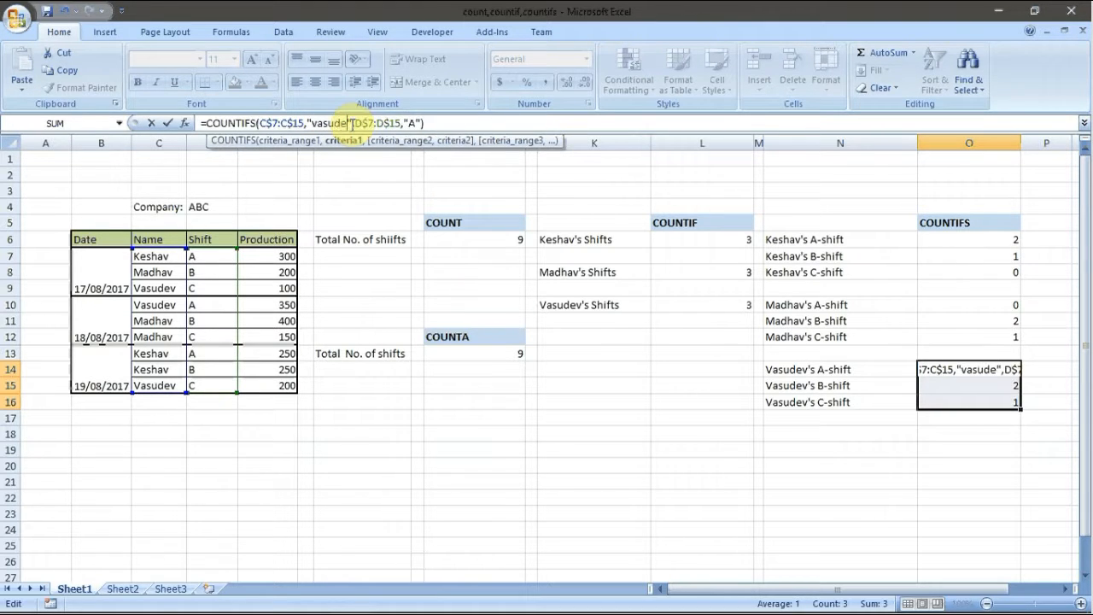
key(Return)
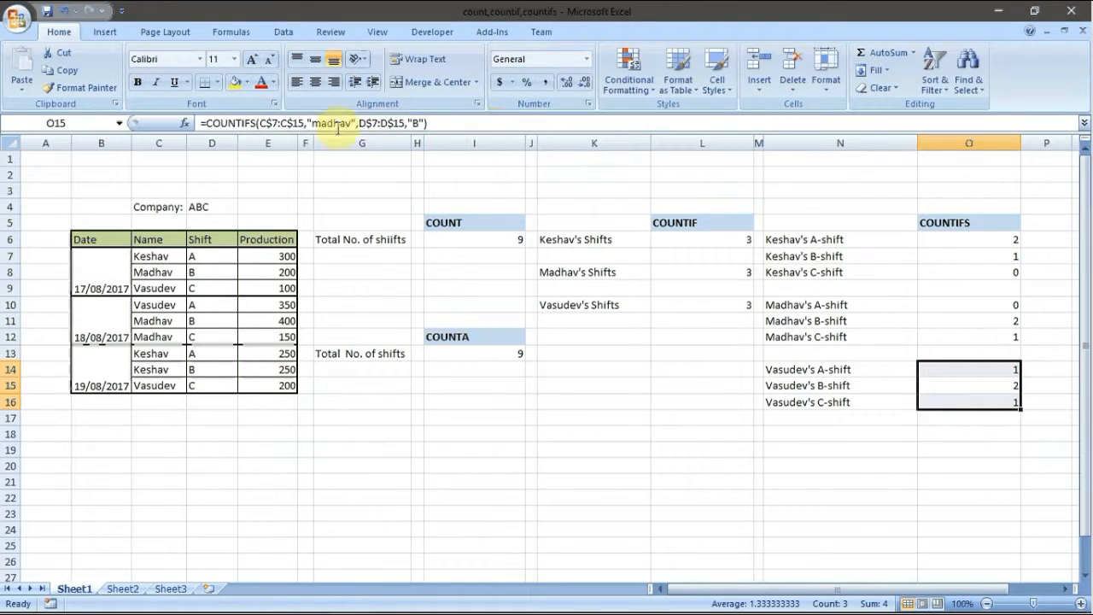
Replace the name criterion in cell O15's B-shift COUNTIFS formula with the third employee's name
double_click(335, 123)
key(BackSpace)
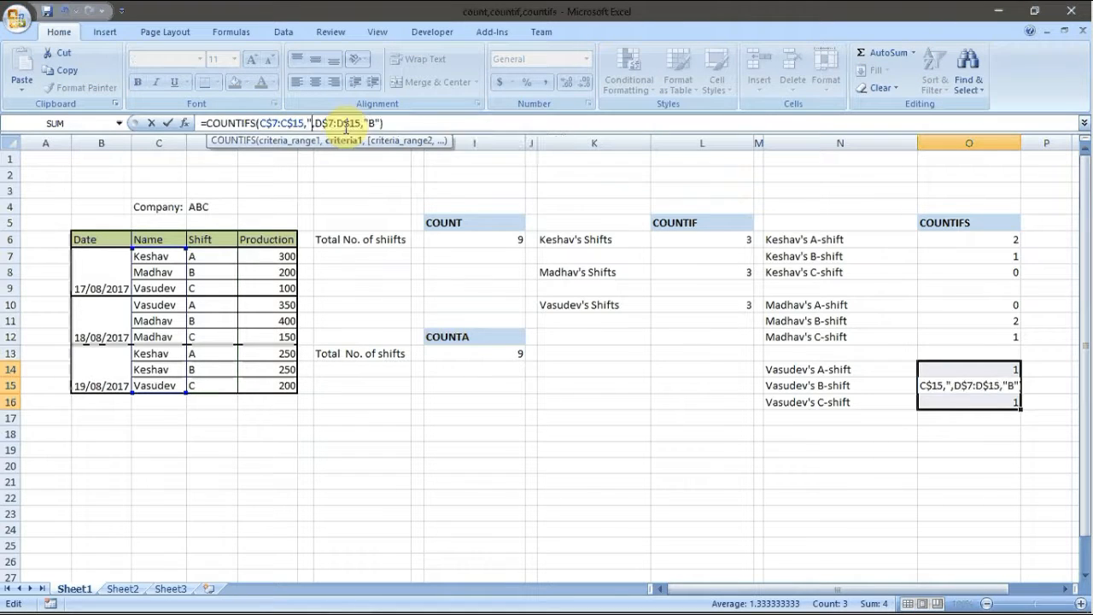
text(vasudev)
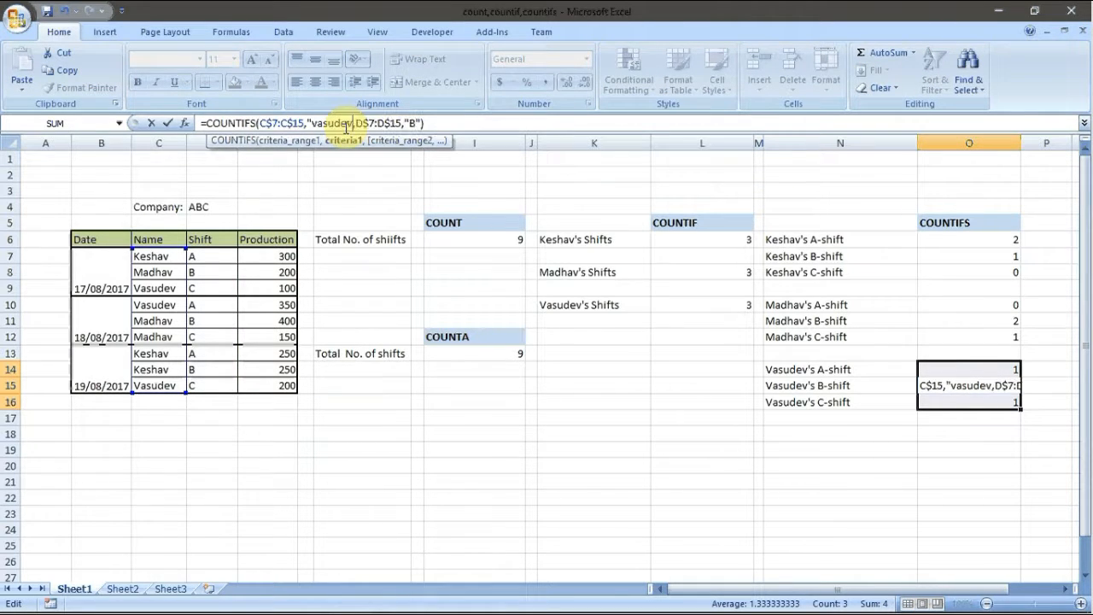
text(")
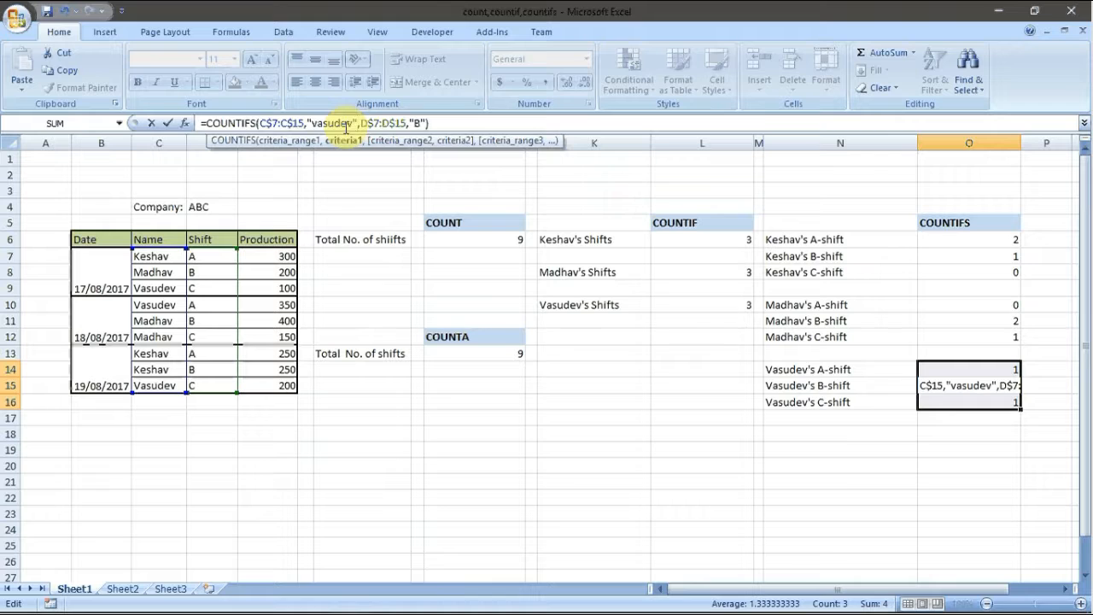
key(Return)
Replace the name criterion in cell O16's C-shift COUNTIFS formula with the third employee's name, and select cell O18
double_click(335, 123)
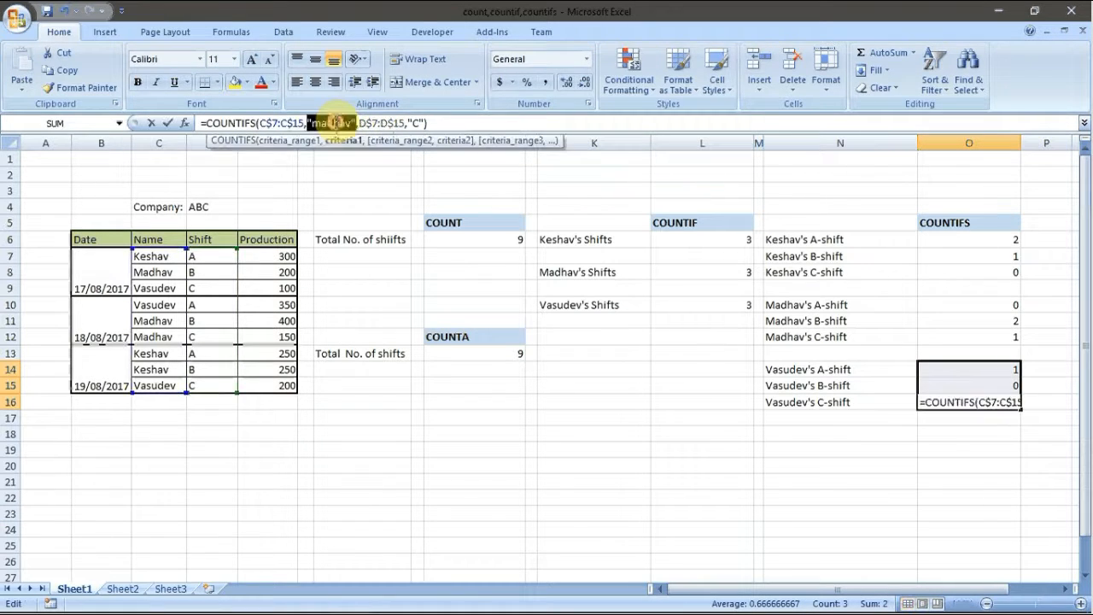
key(BackSpace)
text(v)
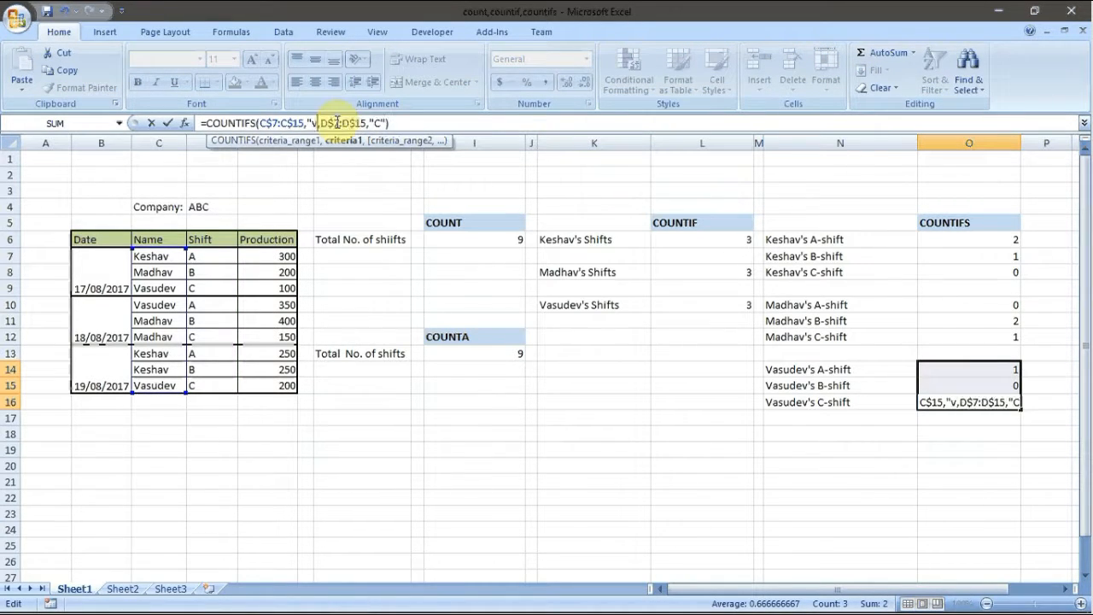
text(asudev)
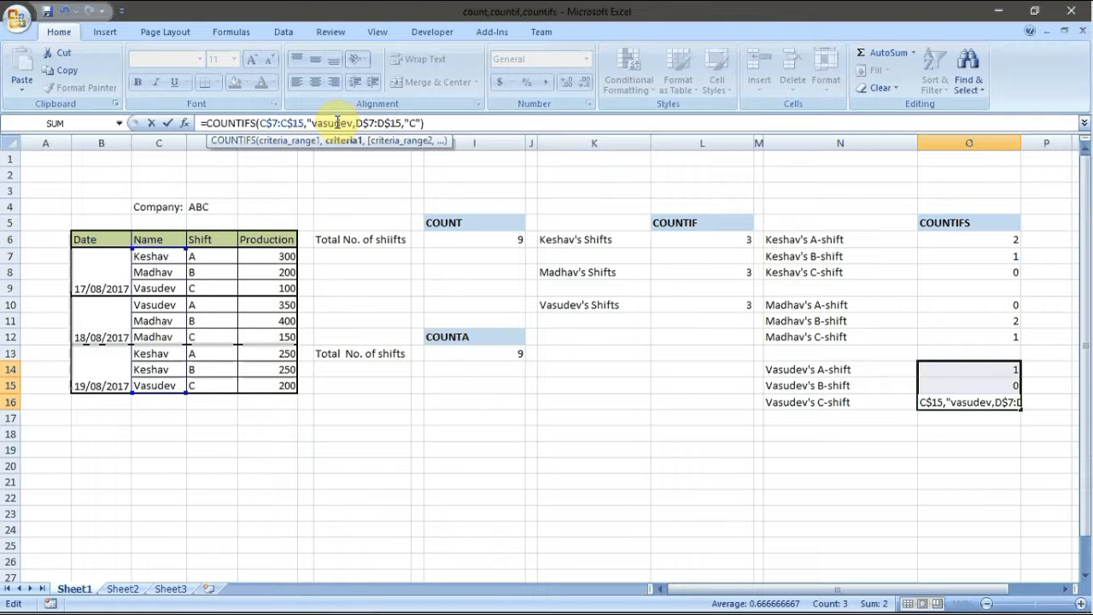
text(")
key(Return)
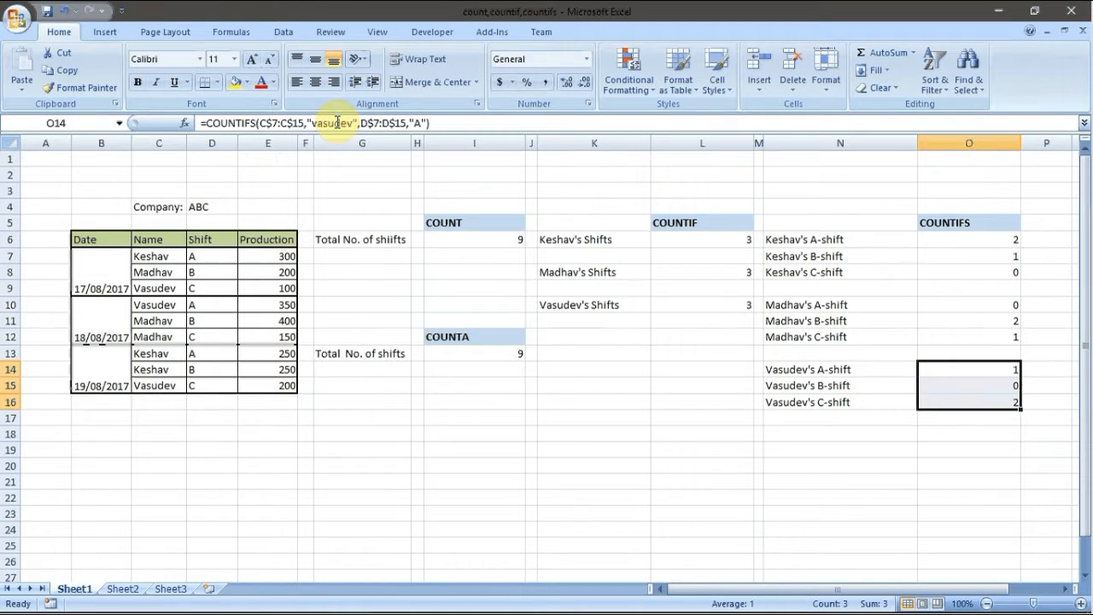
click(1000, 434)
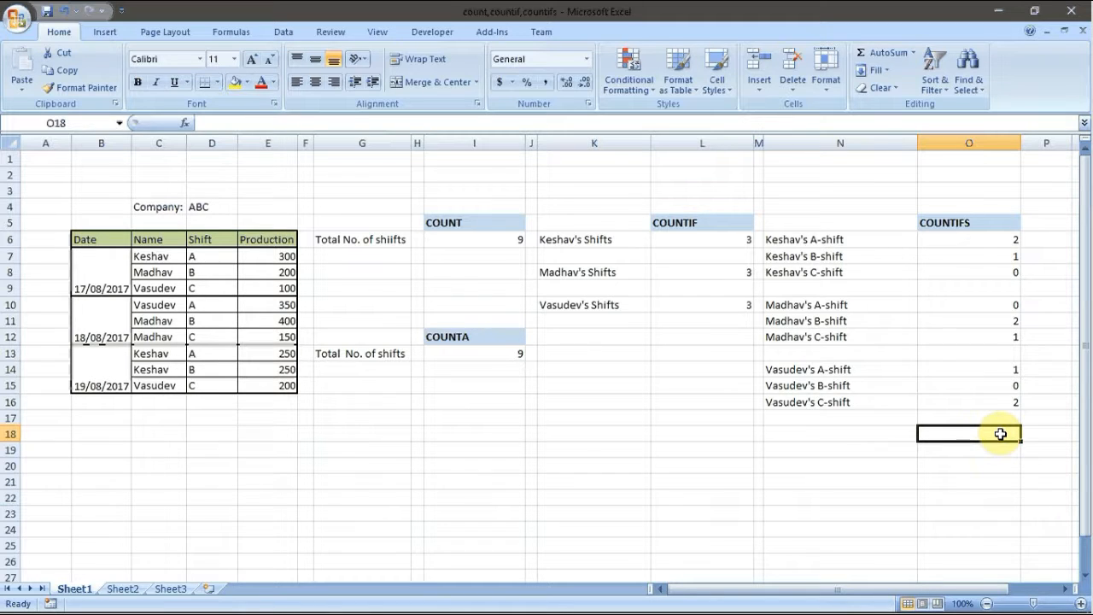